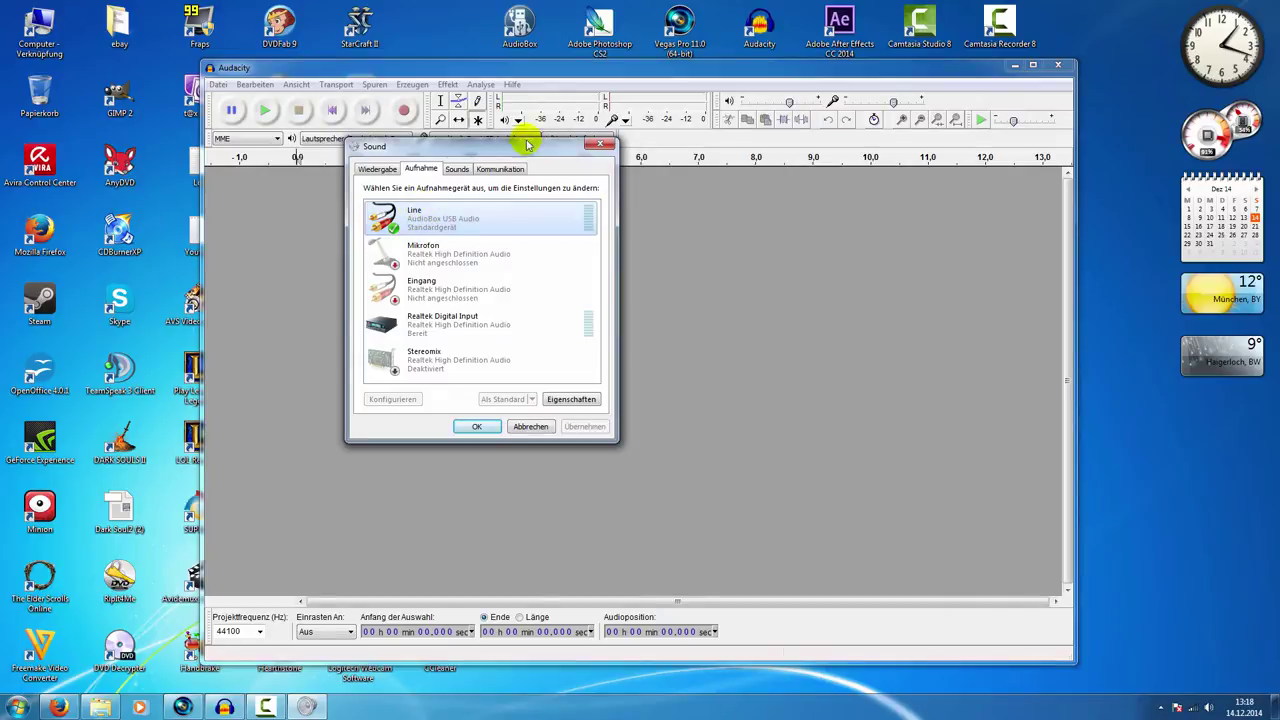
Step: Close the Windows Sound settings and reposition the recording program's window
drag(515, 147, 606, 222)
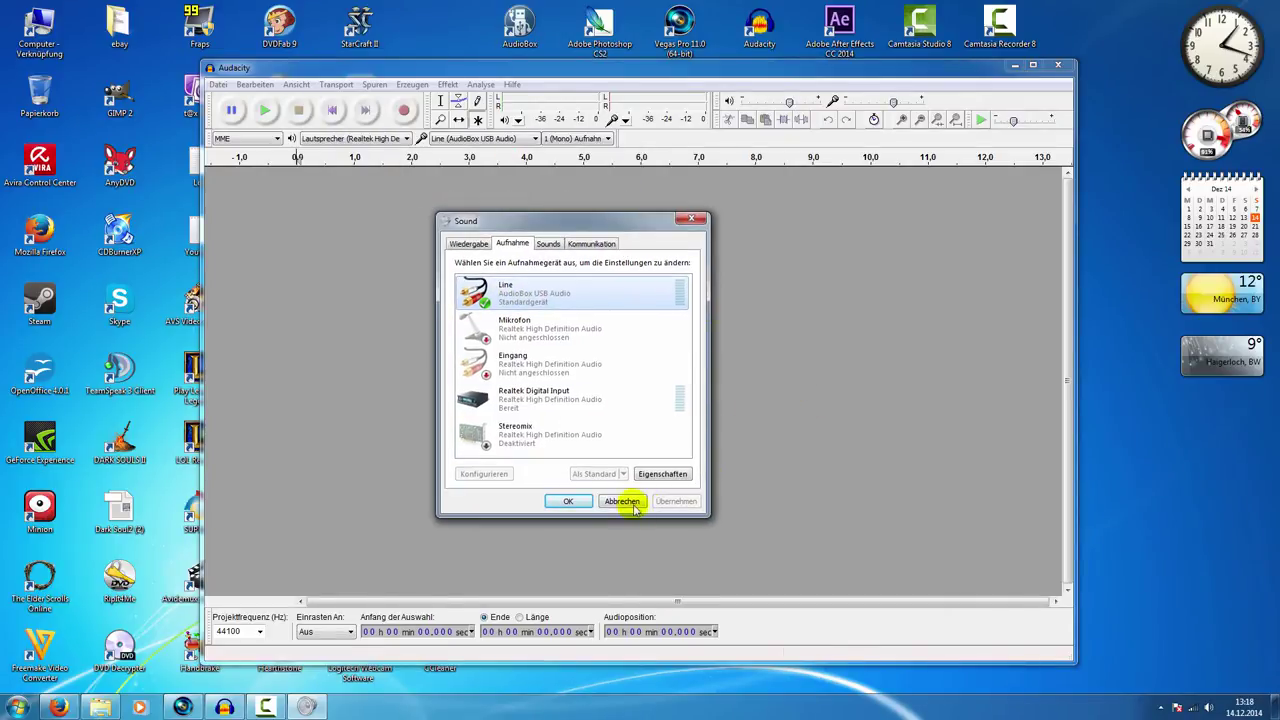
click(691, 220)
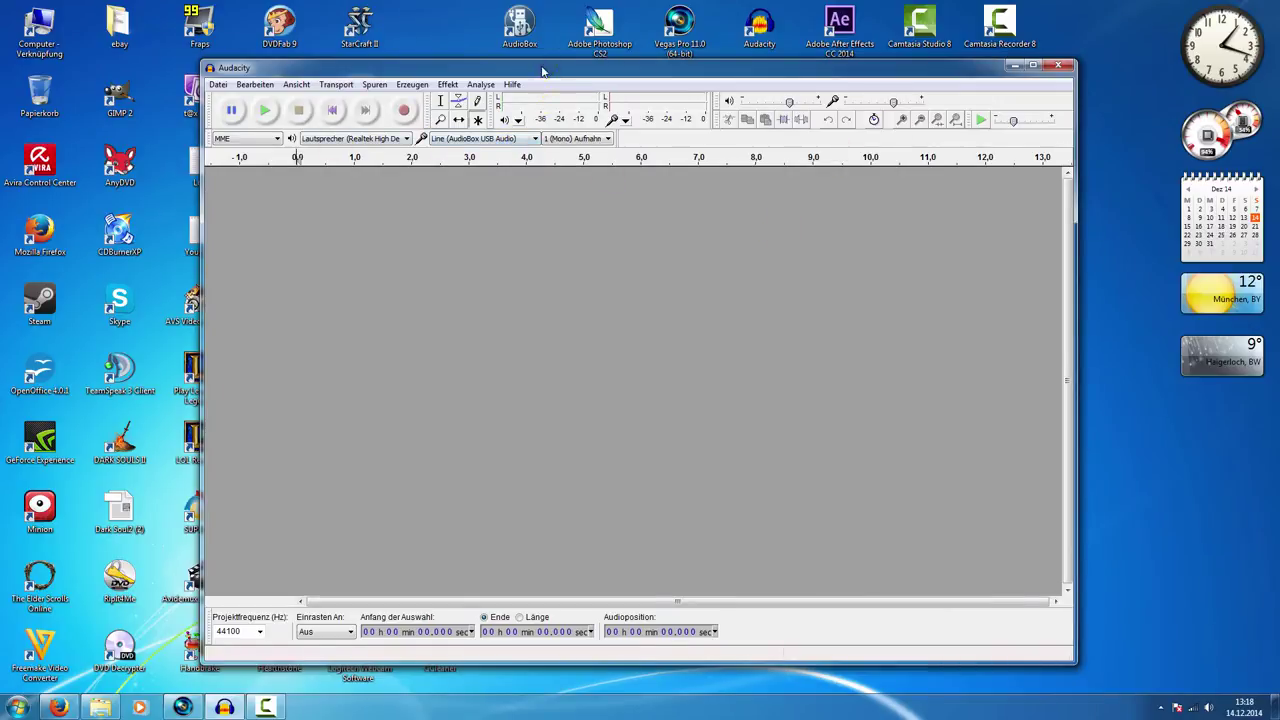
drag(543, 71, 559, 63)
Step: Choose Line (AudioBox USB Audio) as the recording device with 1 (Mono) as the recording channel
click(471, 131)
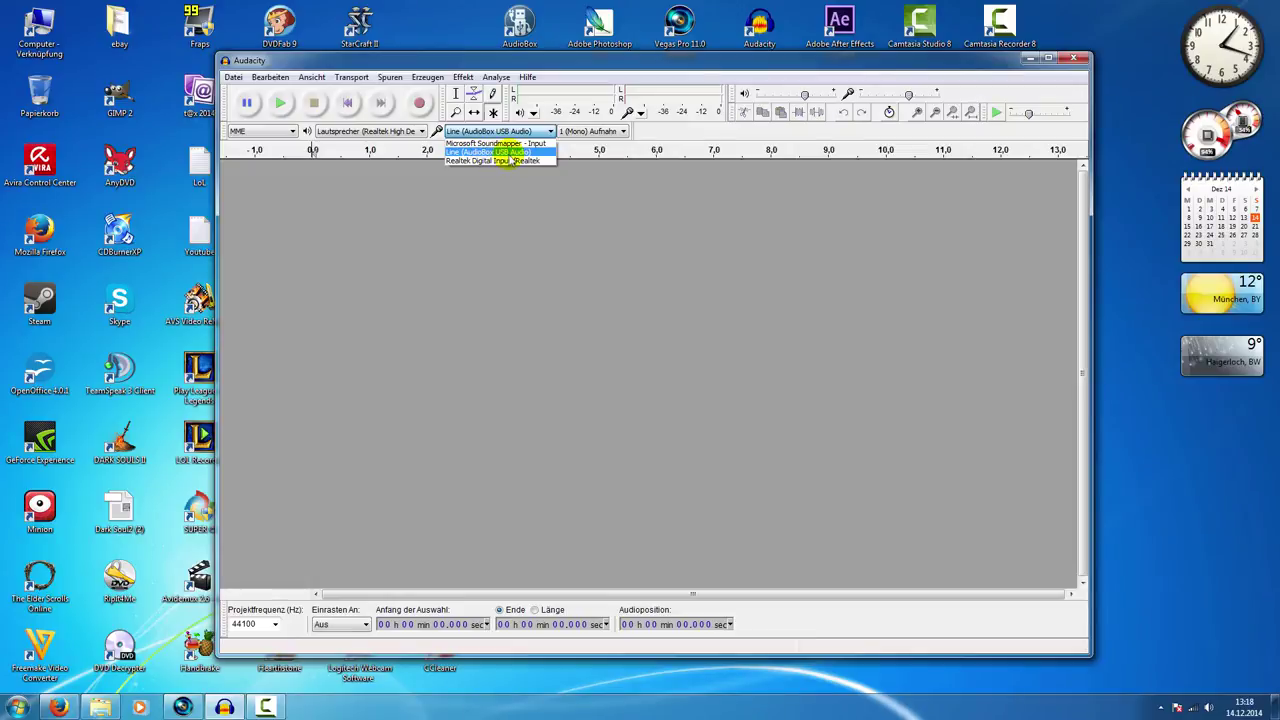
click(512, 153)
click(590, 131)
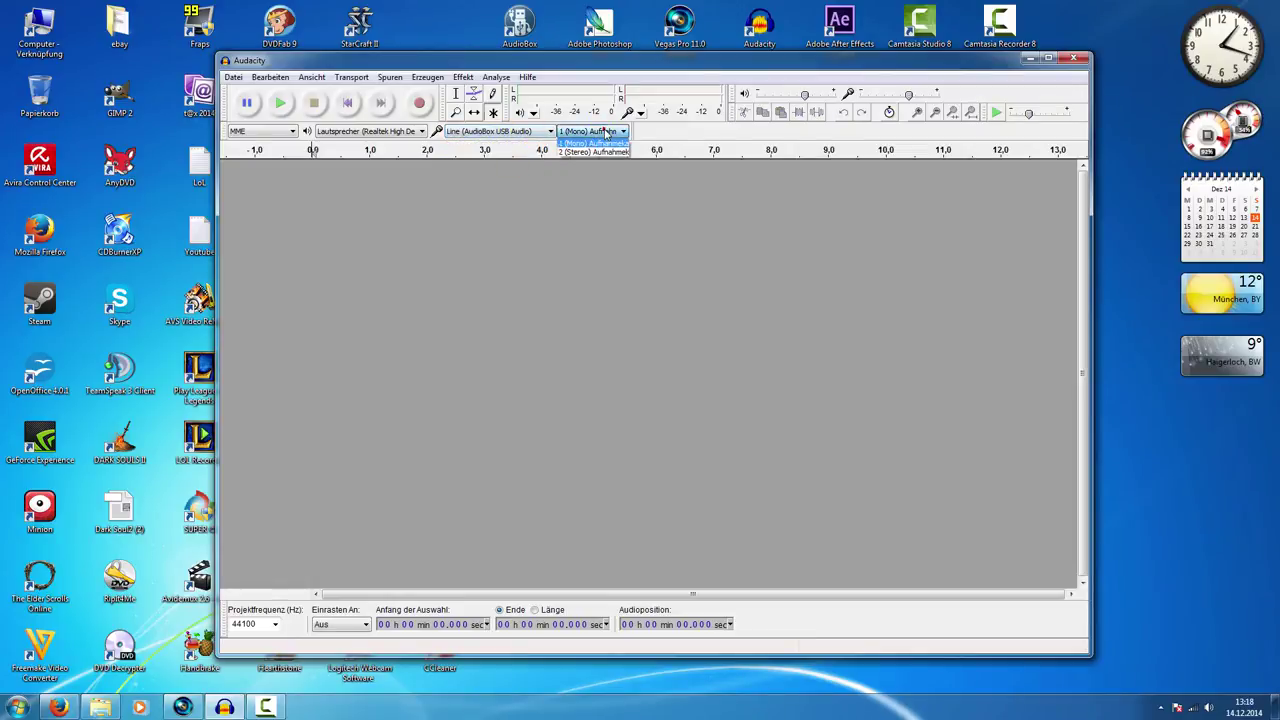
click(586, 143)
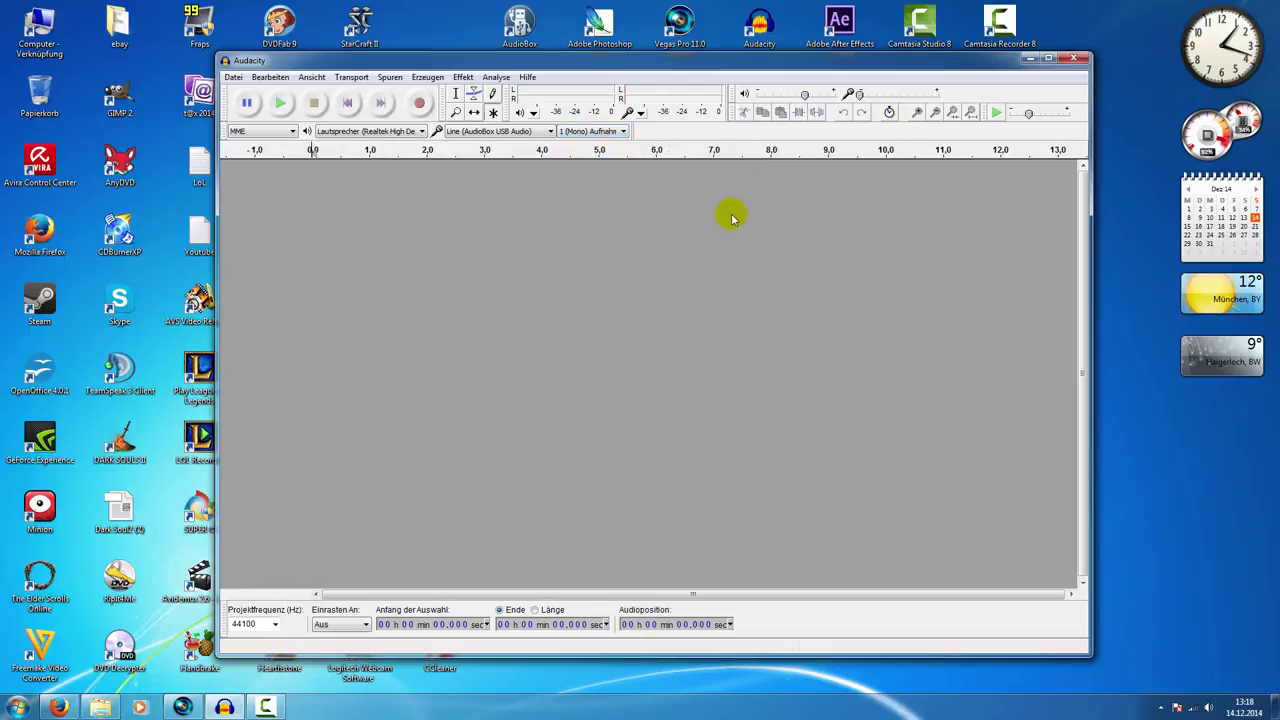
Step: Try the 2 (Stereo) recording channel setting and return it to 1 (Mono)
click(596, 131)
click(583, 152)
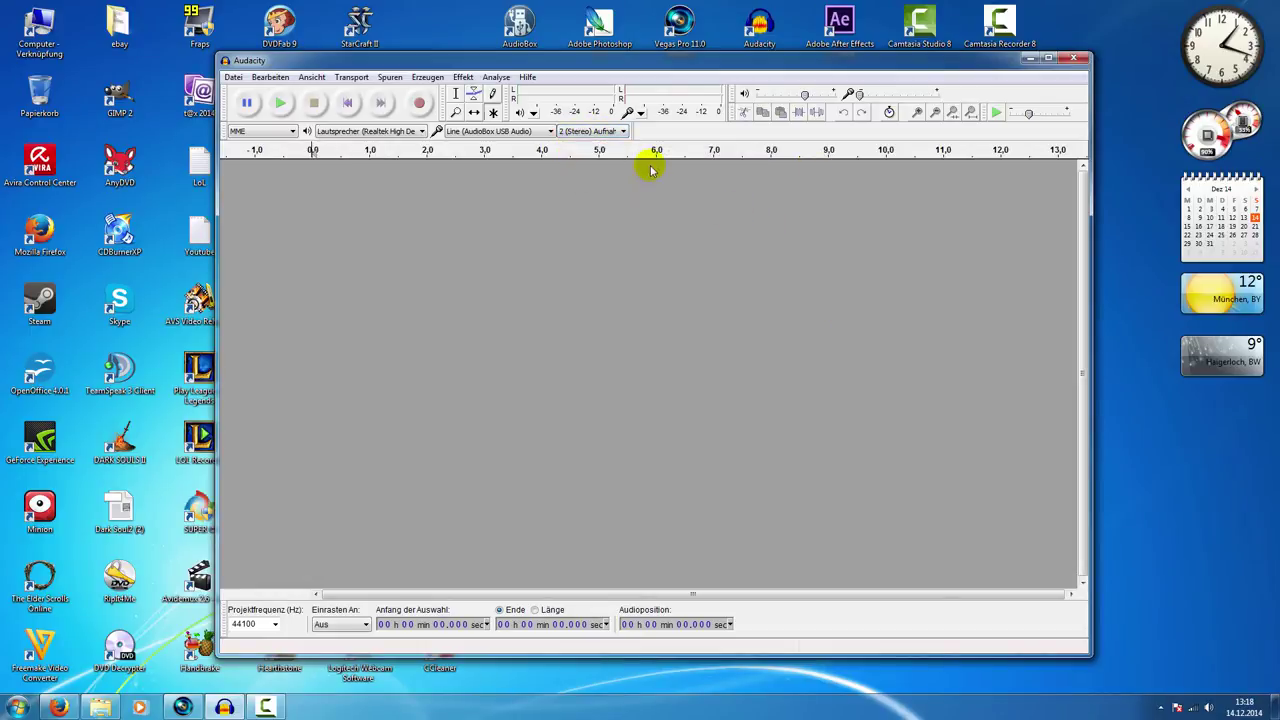
click(605, 132)
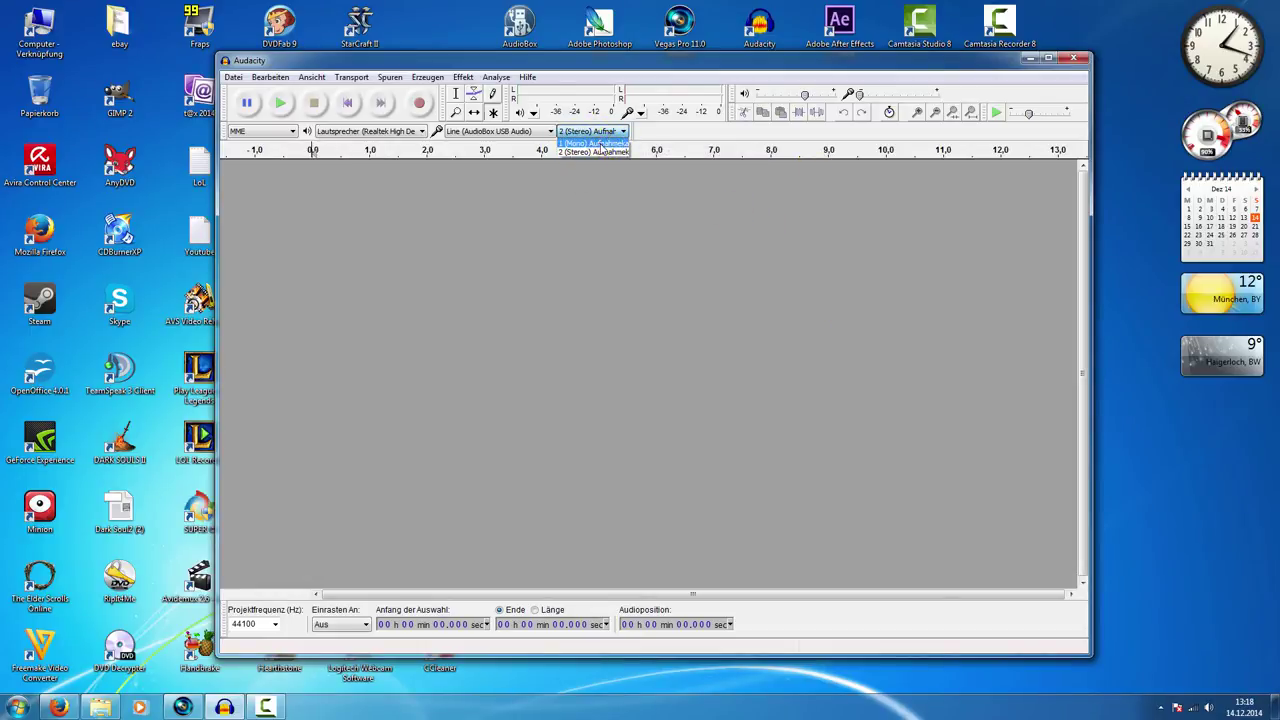
click(598, 144)
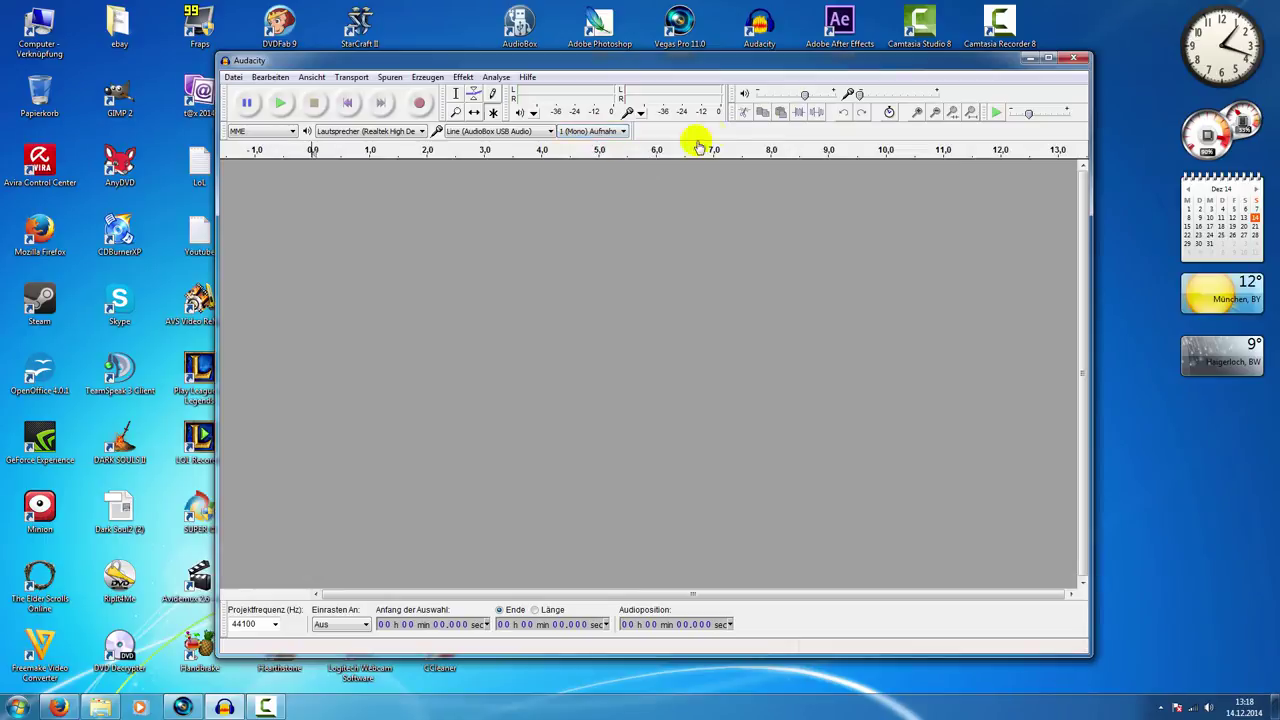
Step: Raise the recording volume to slightly above the middle and record a short mono voice test from the AudioBox line input
click(906, 101)
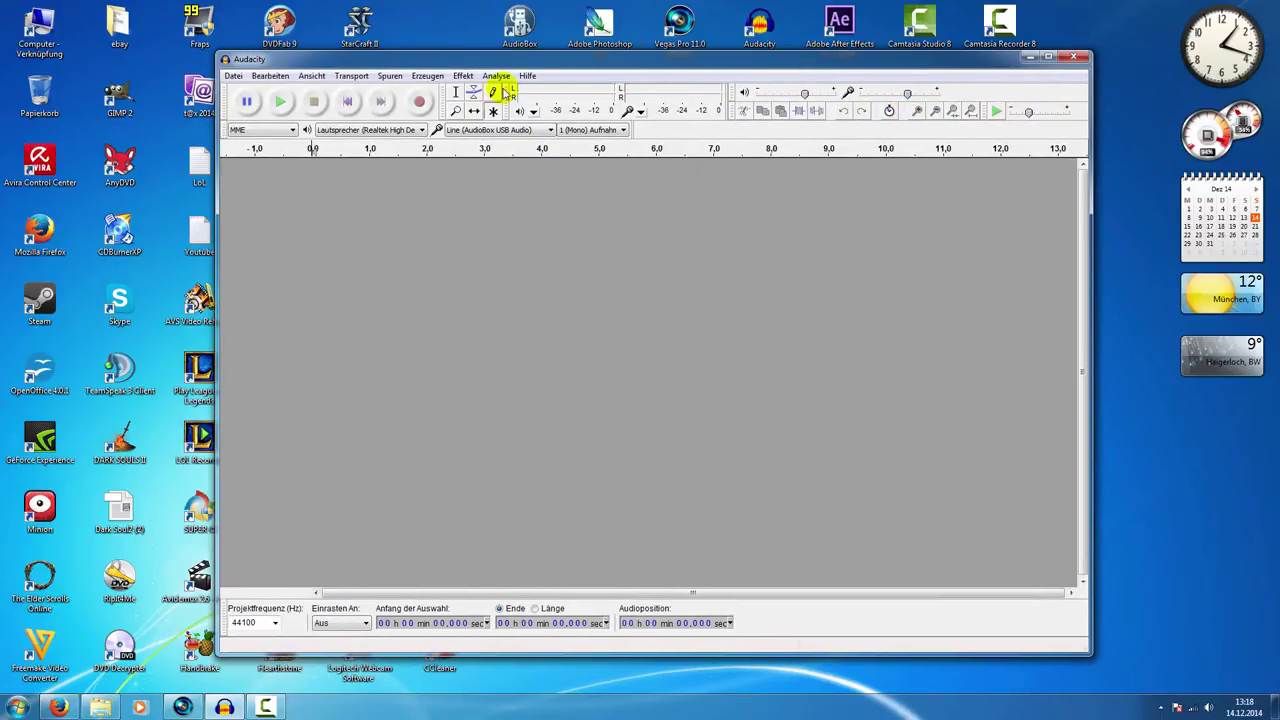
drag(620, 63, 595, 70)
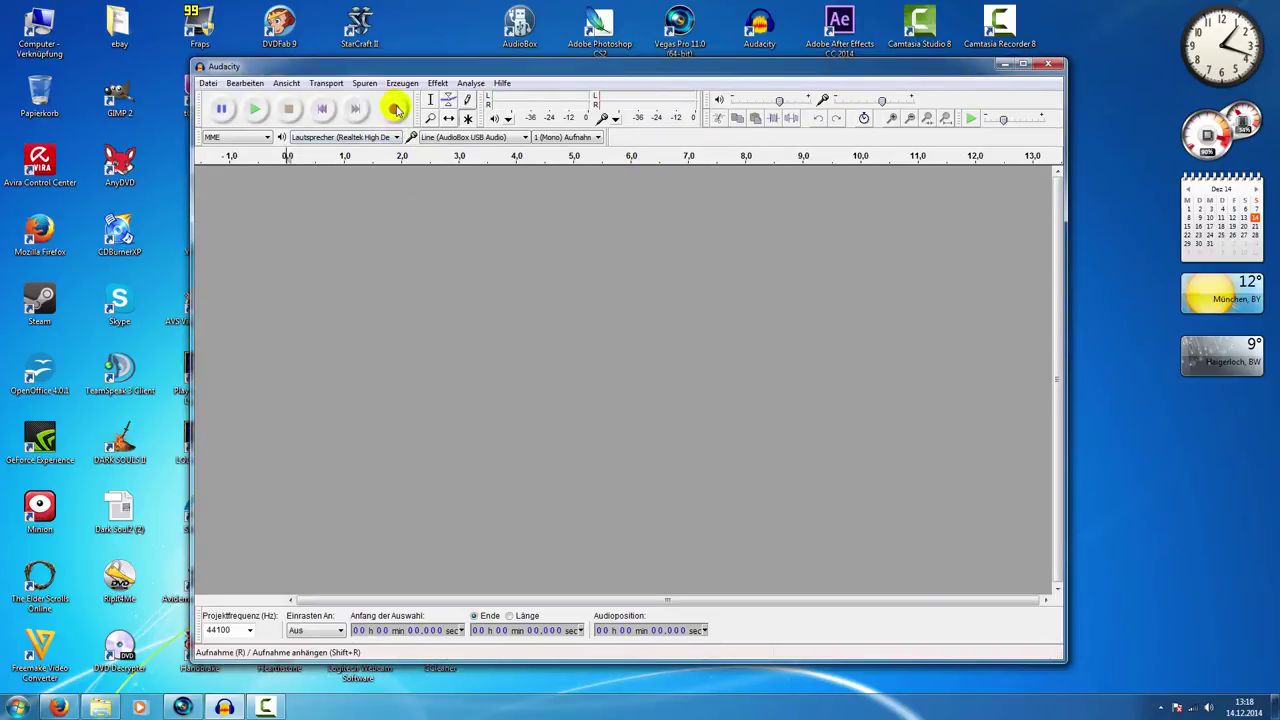
click(396, 108)
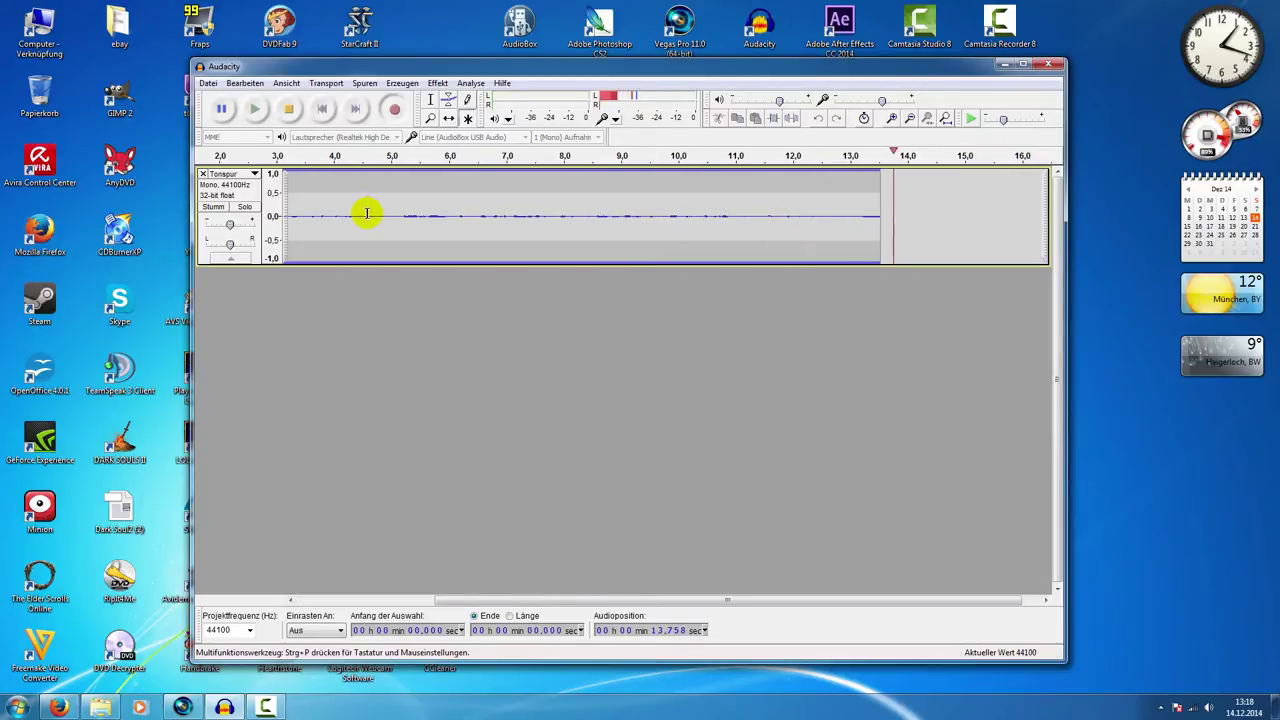
click(290, 112)
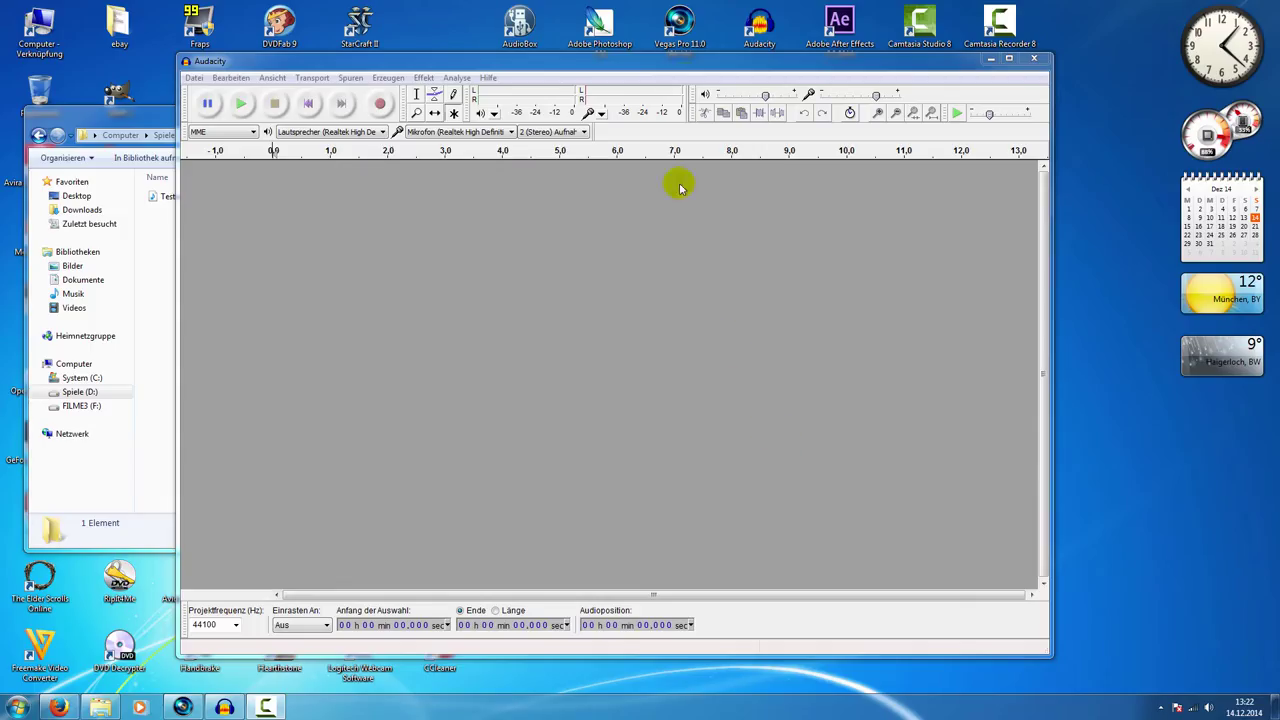
Step: Keep Mikrofon (Realtek High Definition) as the recording device and 2 (Stereo) as the recording channels
drag(680, 58, 707, 68)
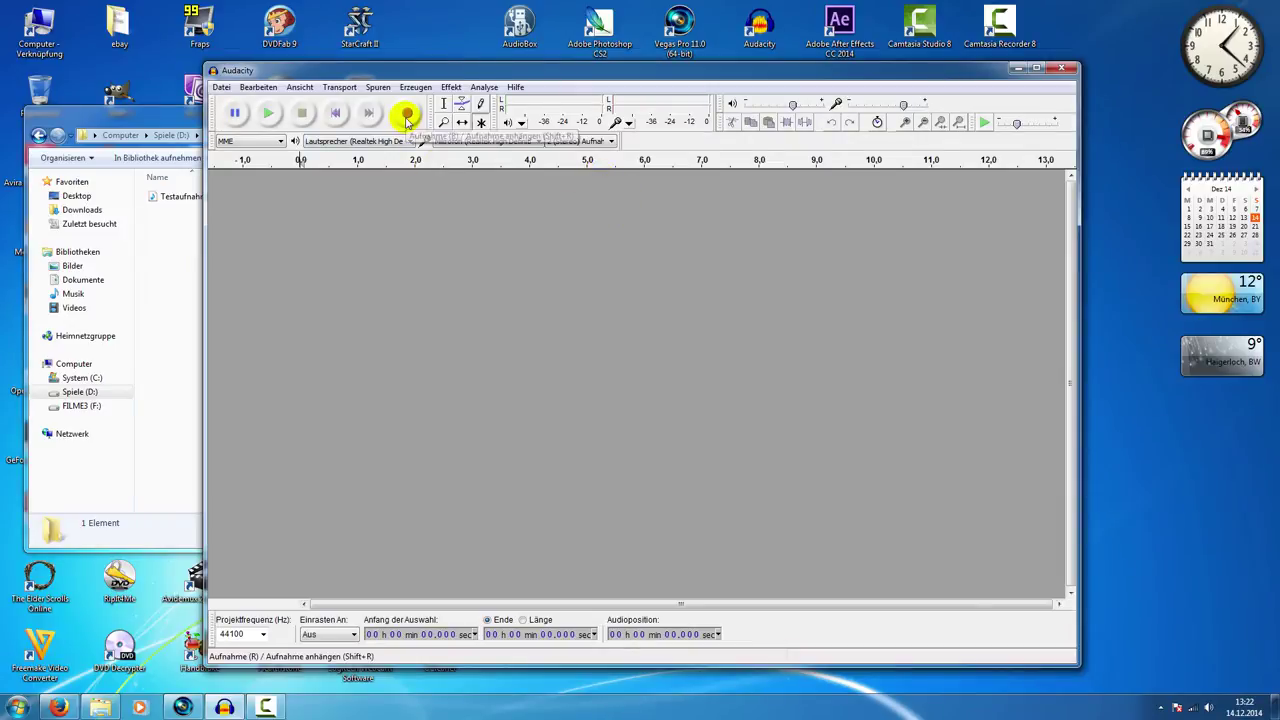
click(472, 141)
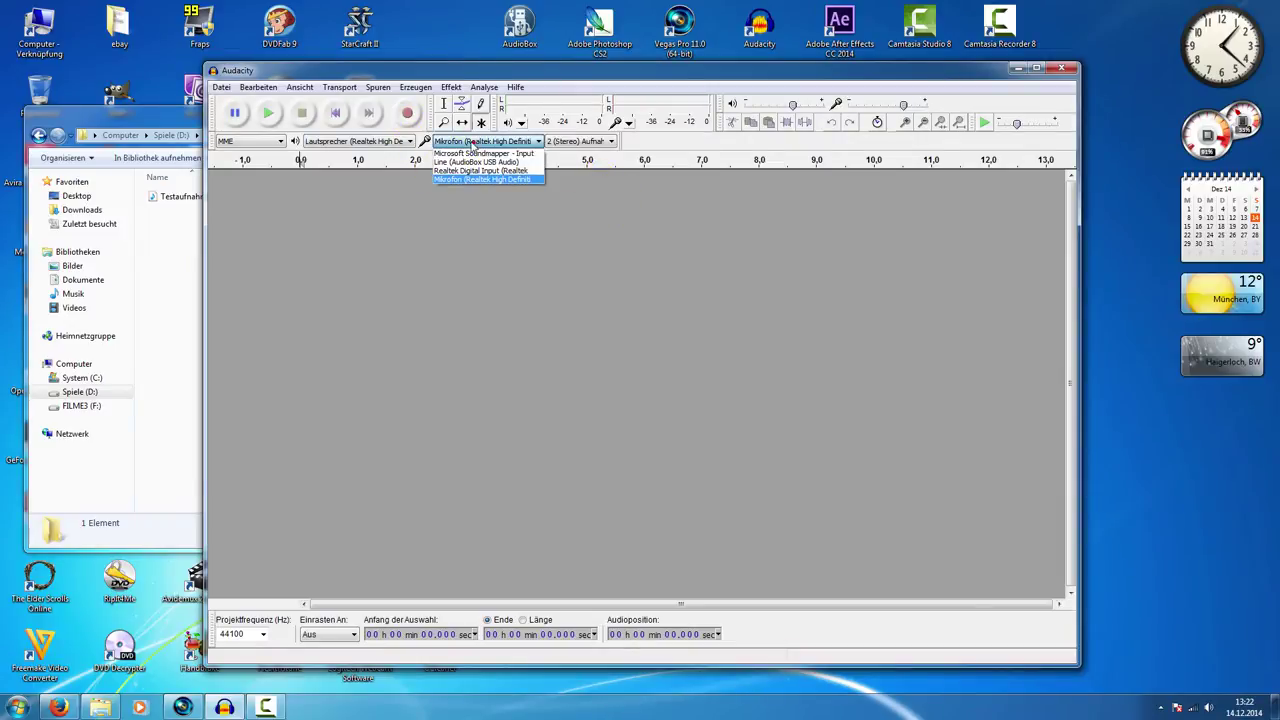
click(509, 182)
click(610, 141)
click(583, 143)
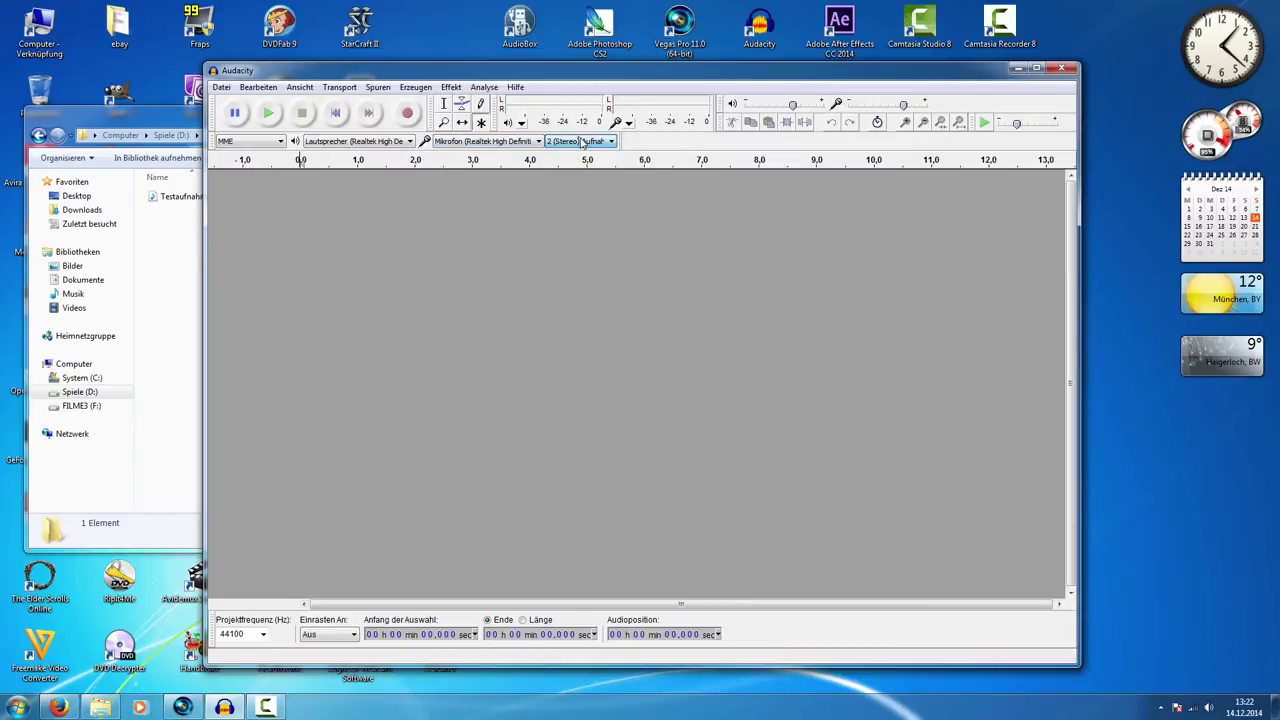
Step: Record a stereo voice test of about 57 seconds with the Realtek microphone
click(407, 113)
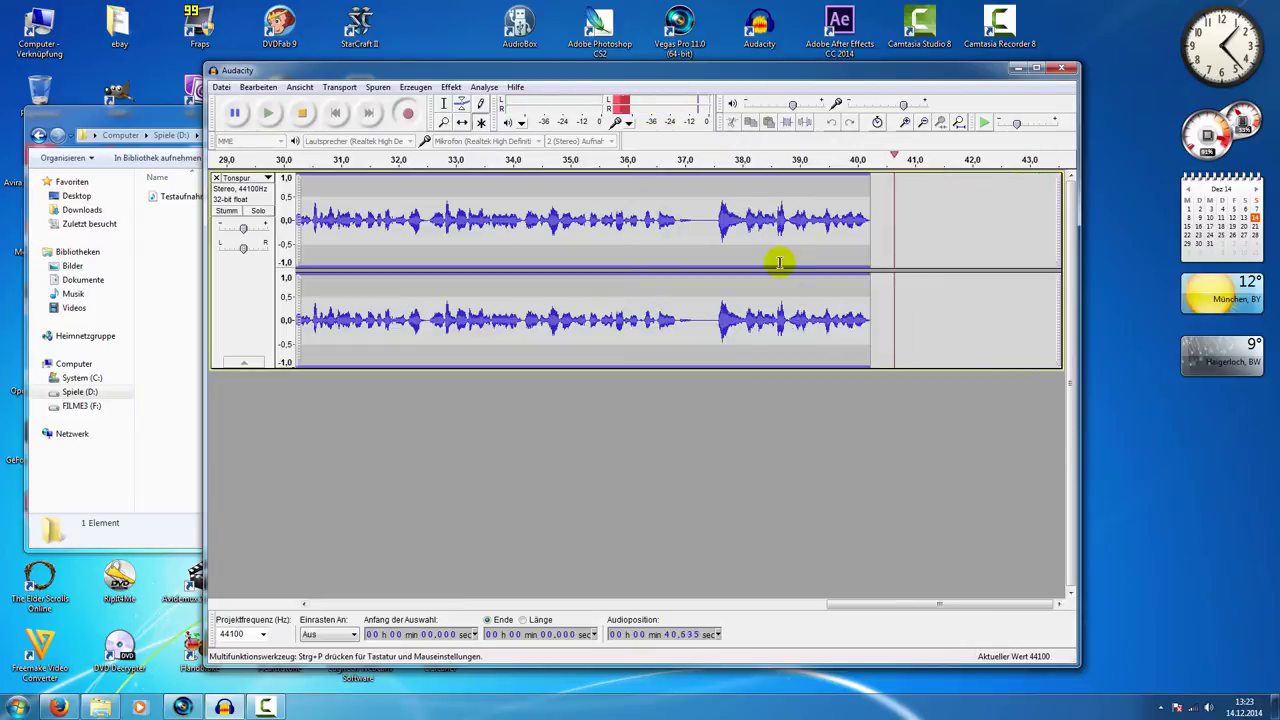
drag(874, 63, 812, 55)
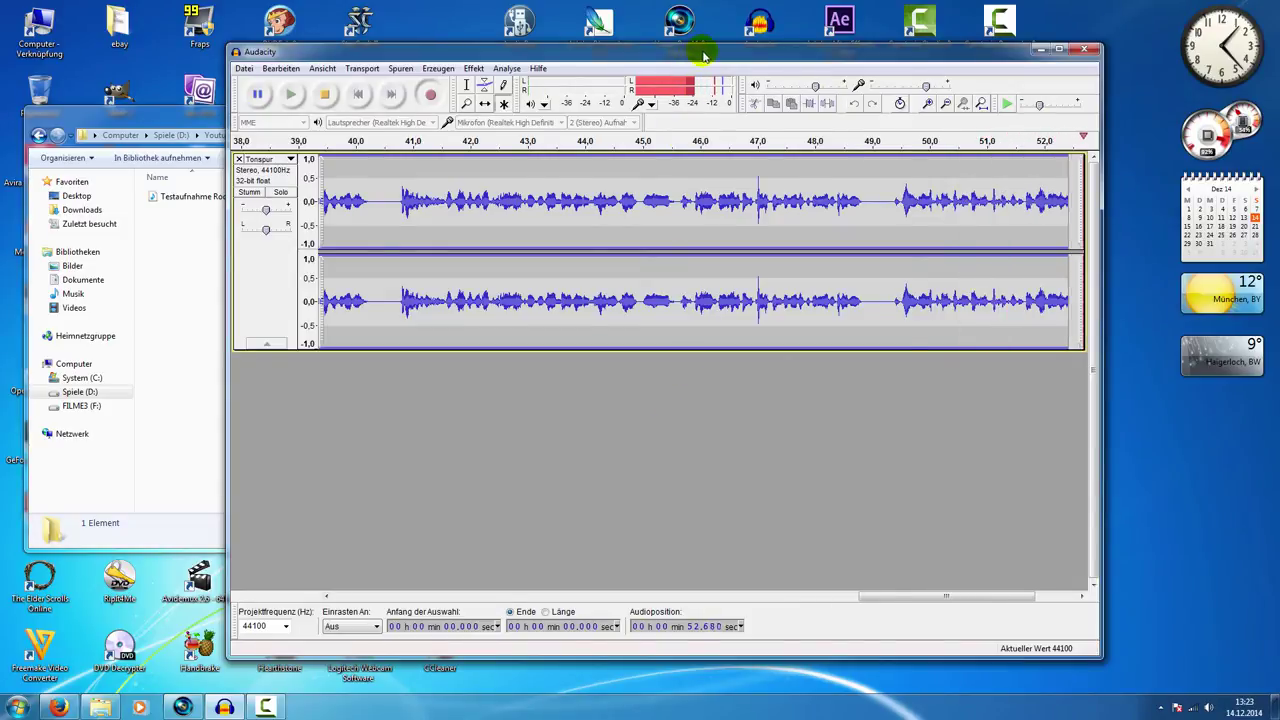
drag(707, 58, 697, 56)
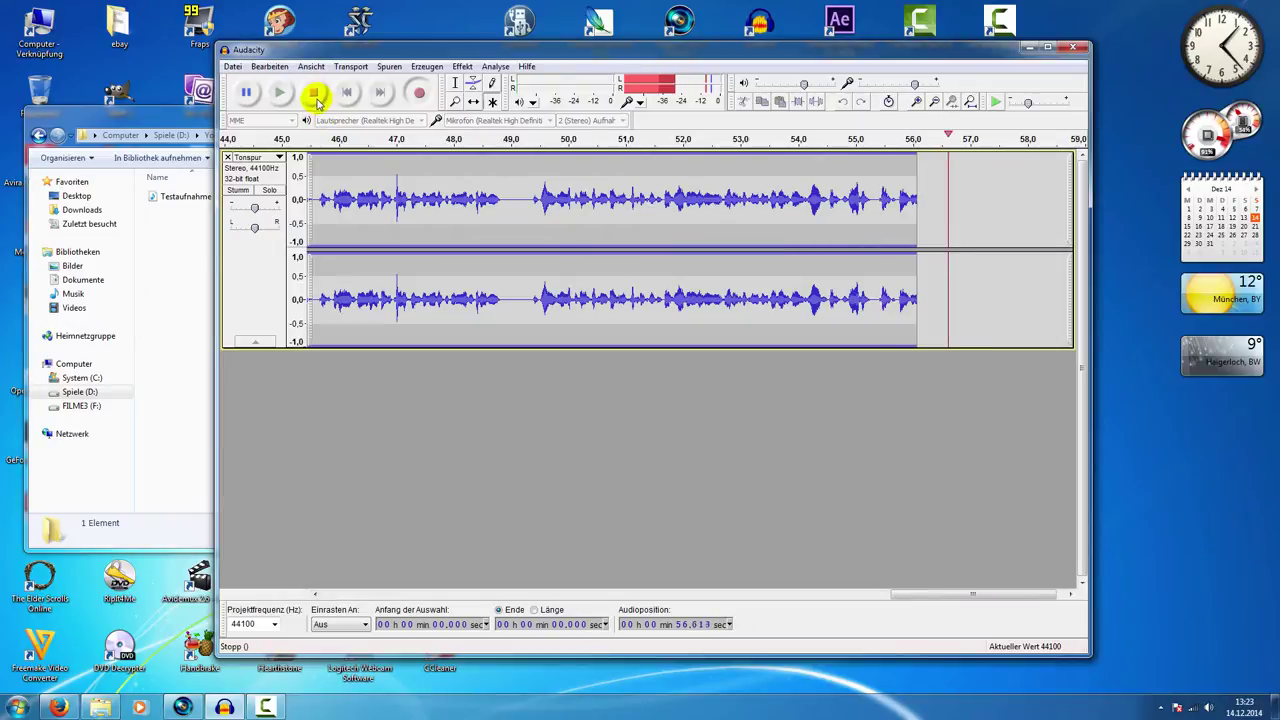
click(320, 100)
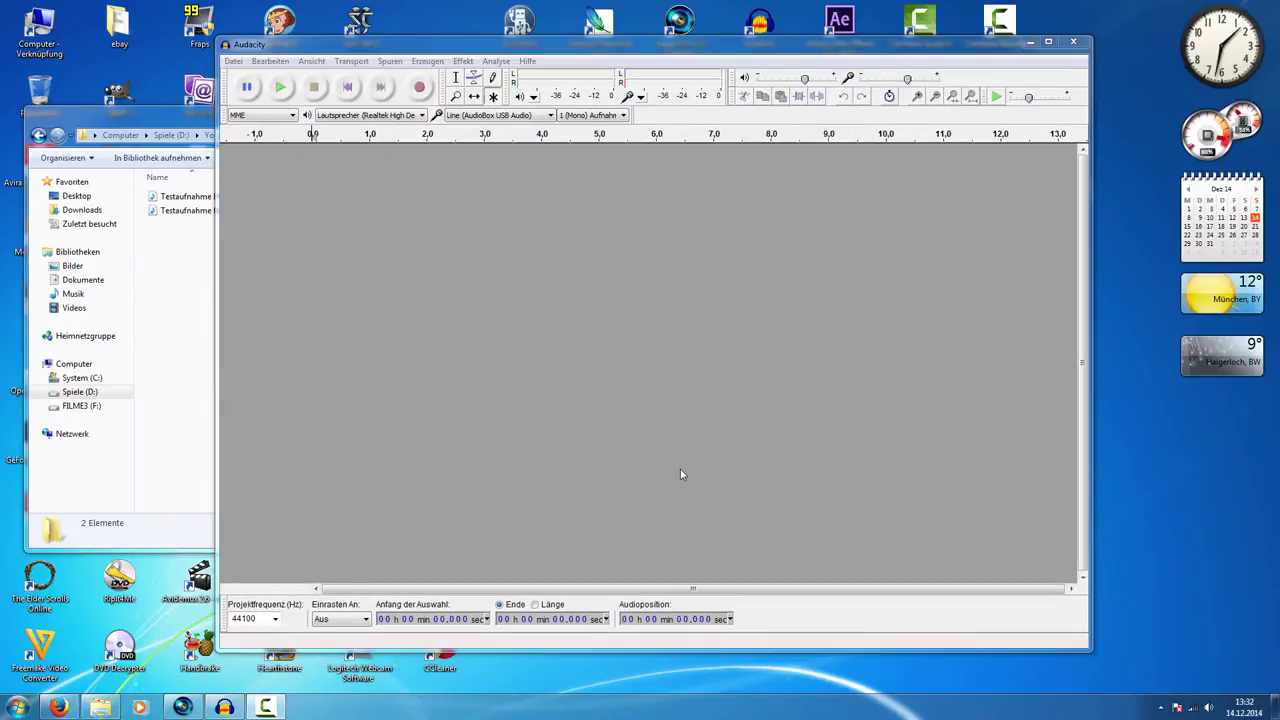
Step: Open the audio file "Testaufnahme Rode roh" from the Tutorials folder
drag(709, 48, 719, 53)
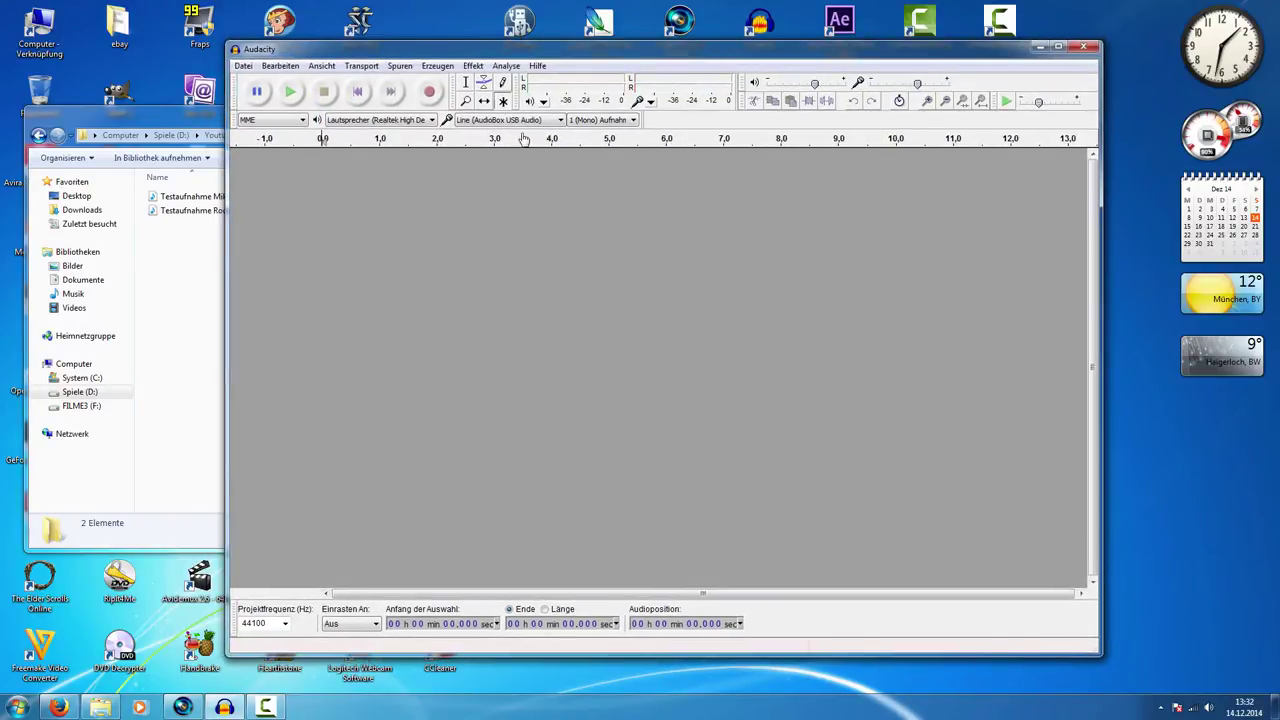
click(244, 66)
click(267, 96)
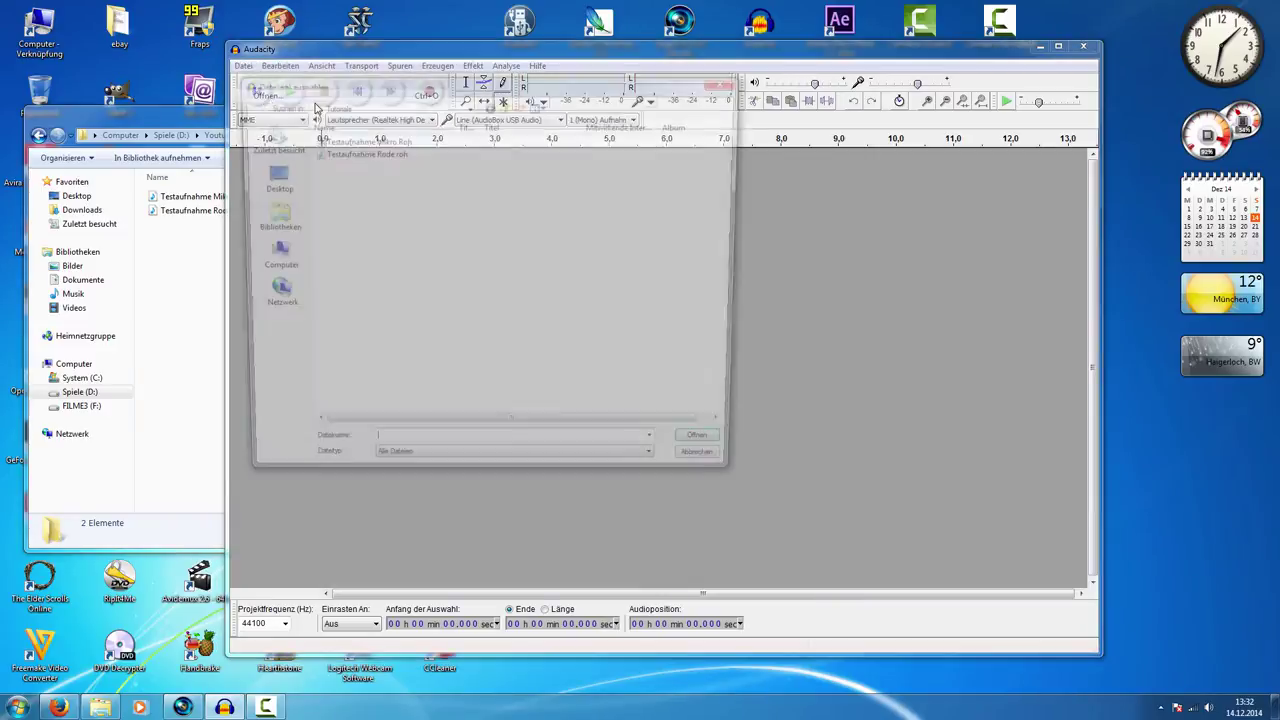
click(362, 140)
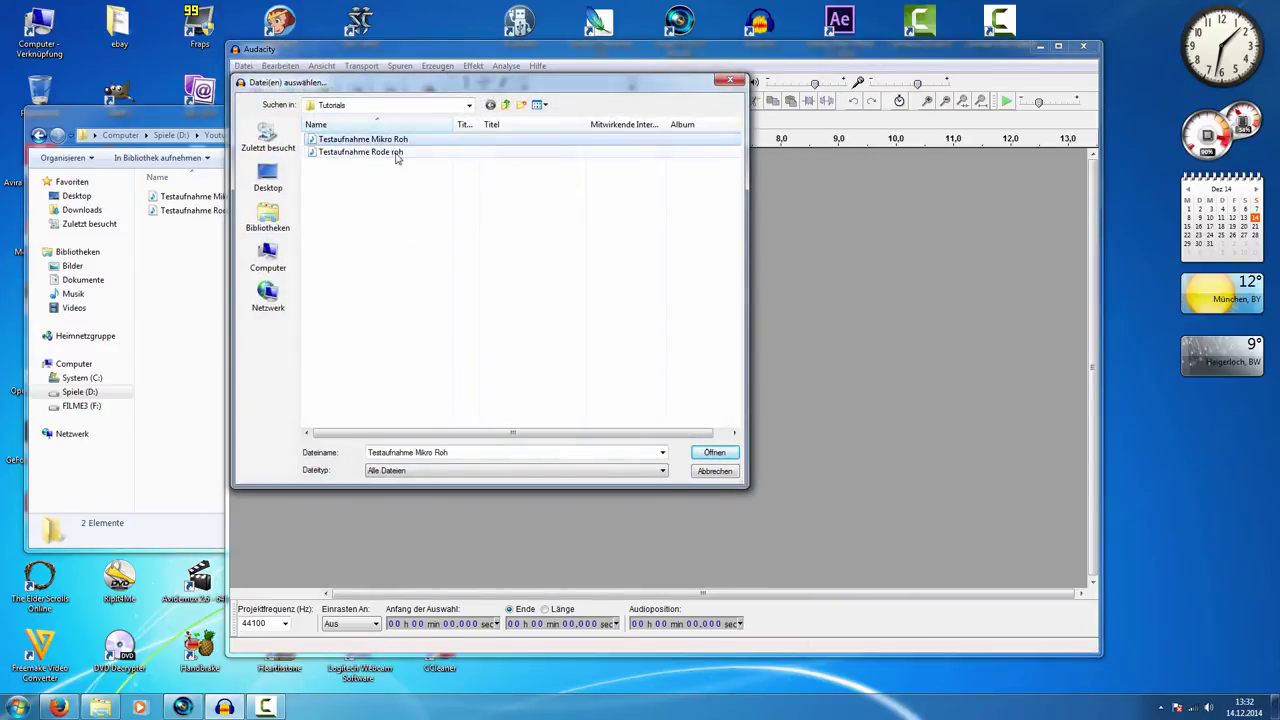
click(392, 153)
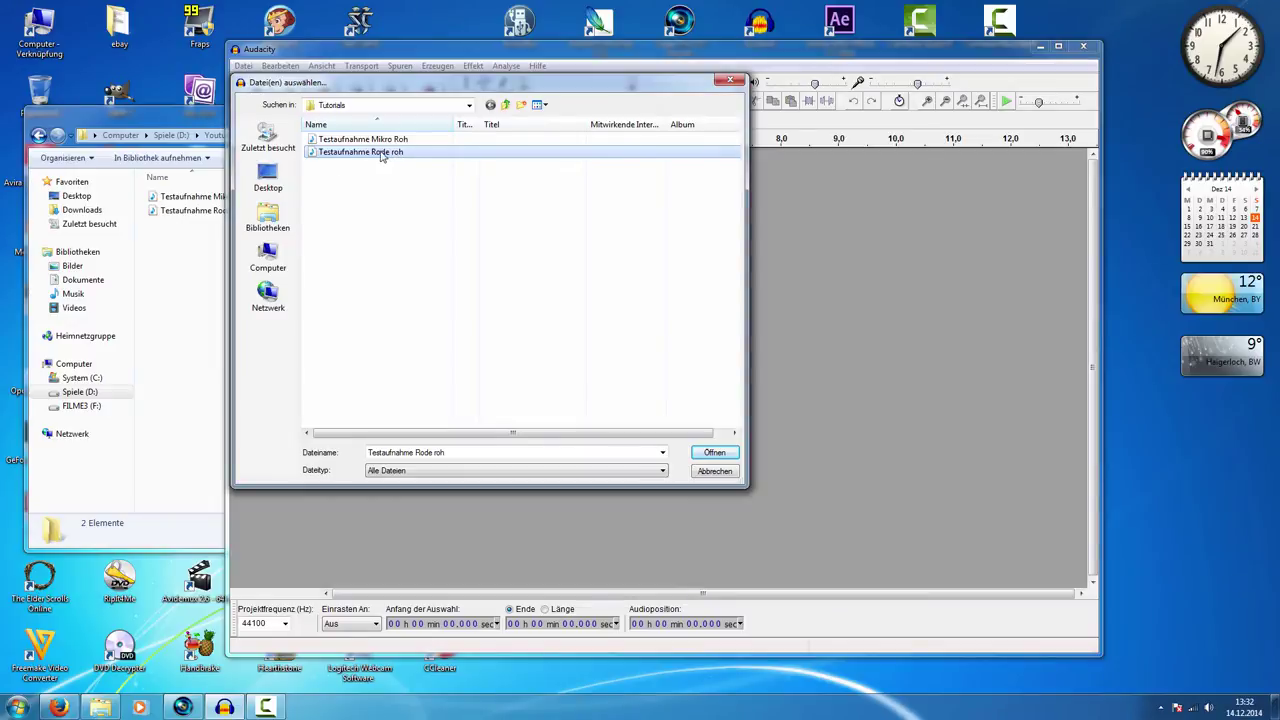
click(736, 453)
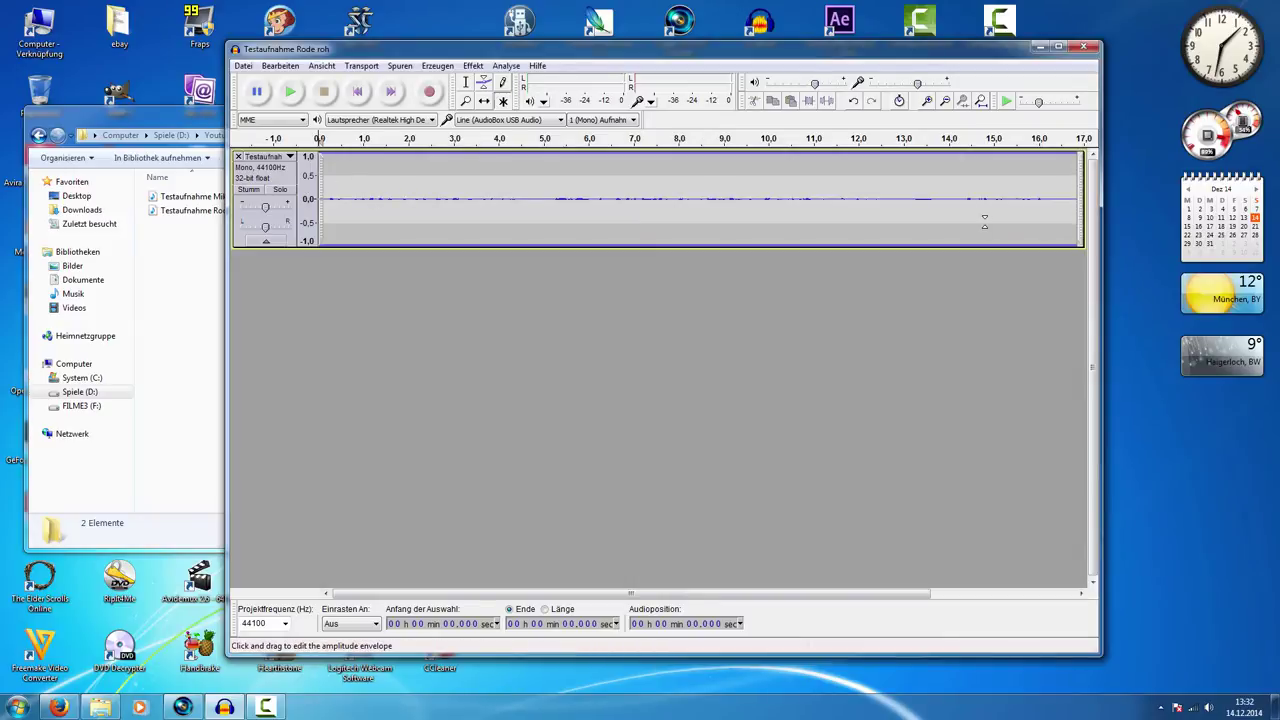
Step: Open "Testaufnahme Mikro Roh" to compare its waveform with the Rode recording, and close it without saving
click(243, 65)
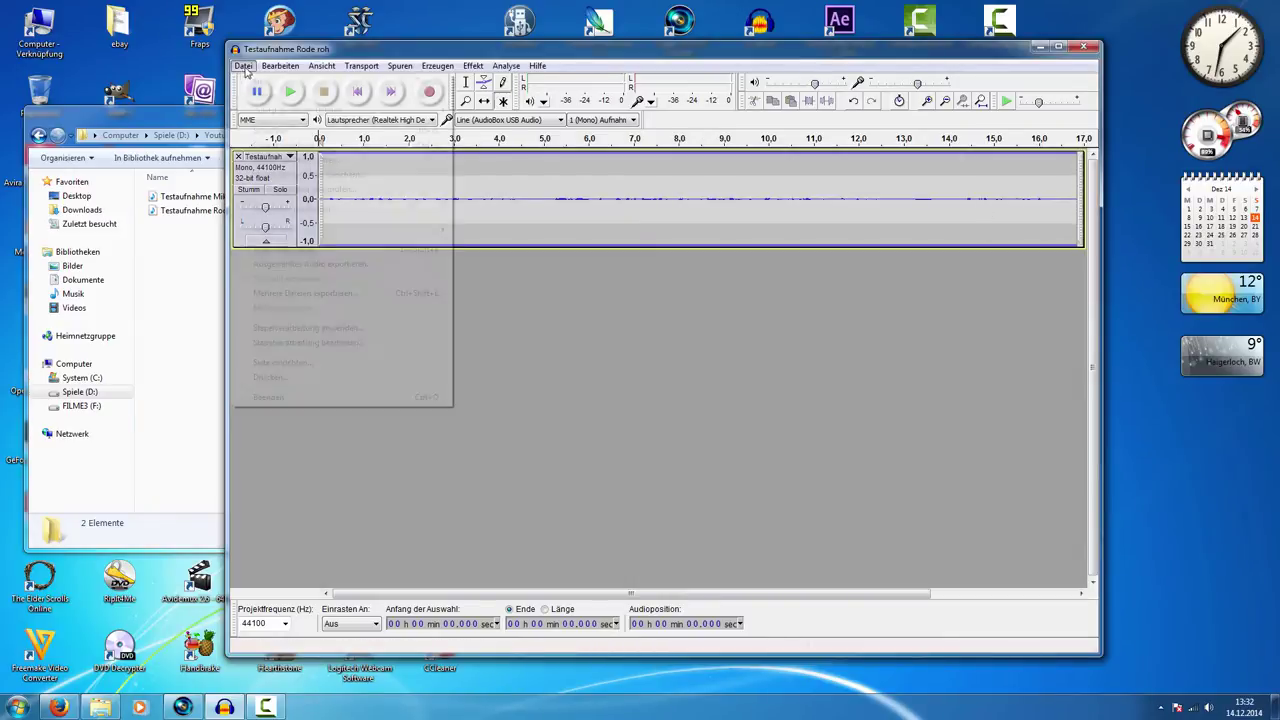
click(267, 96)
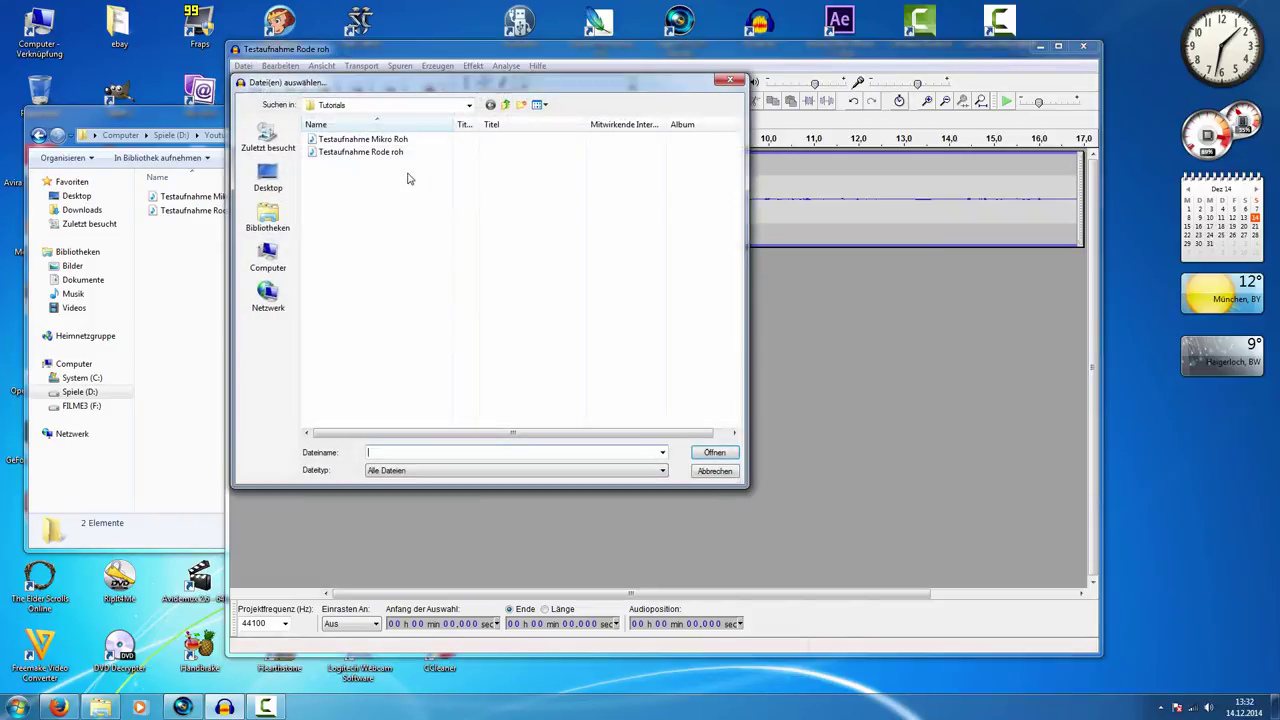
double_click(400, 141)
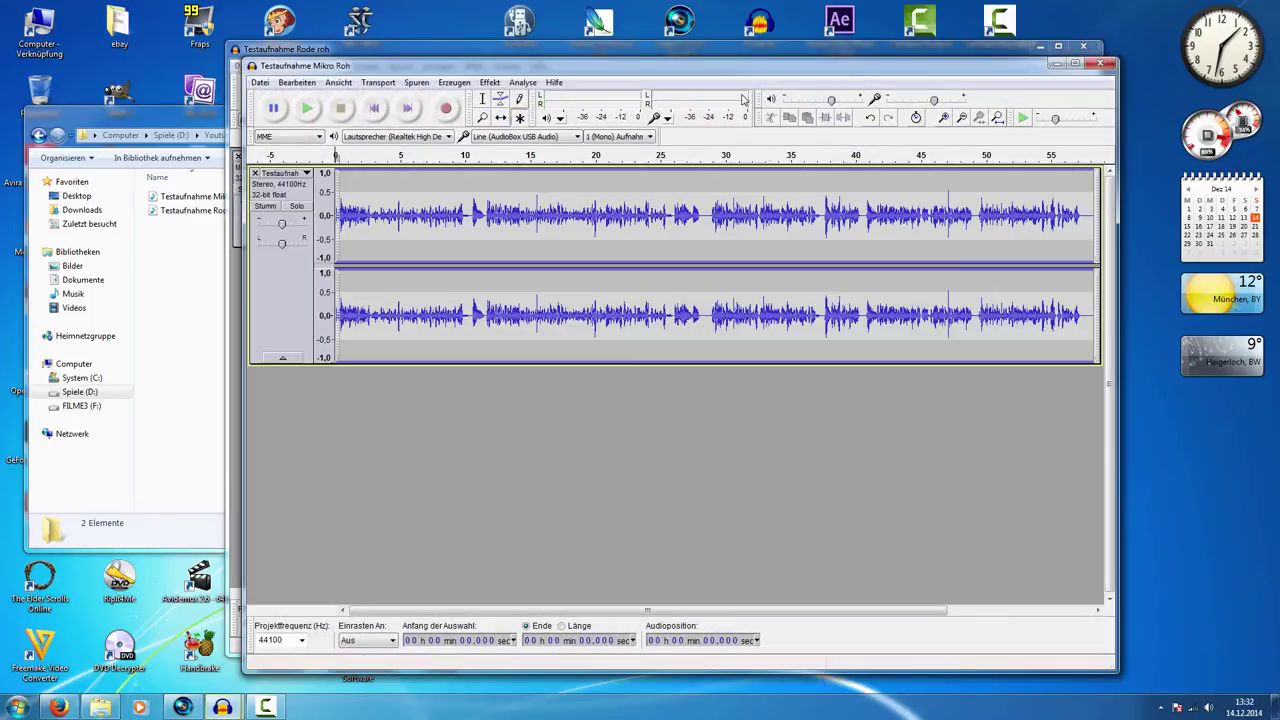
drag(698, 68, 881, 97)
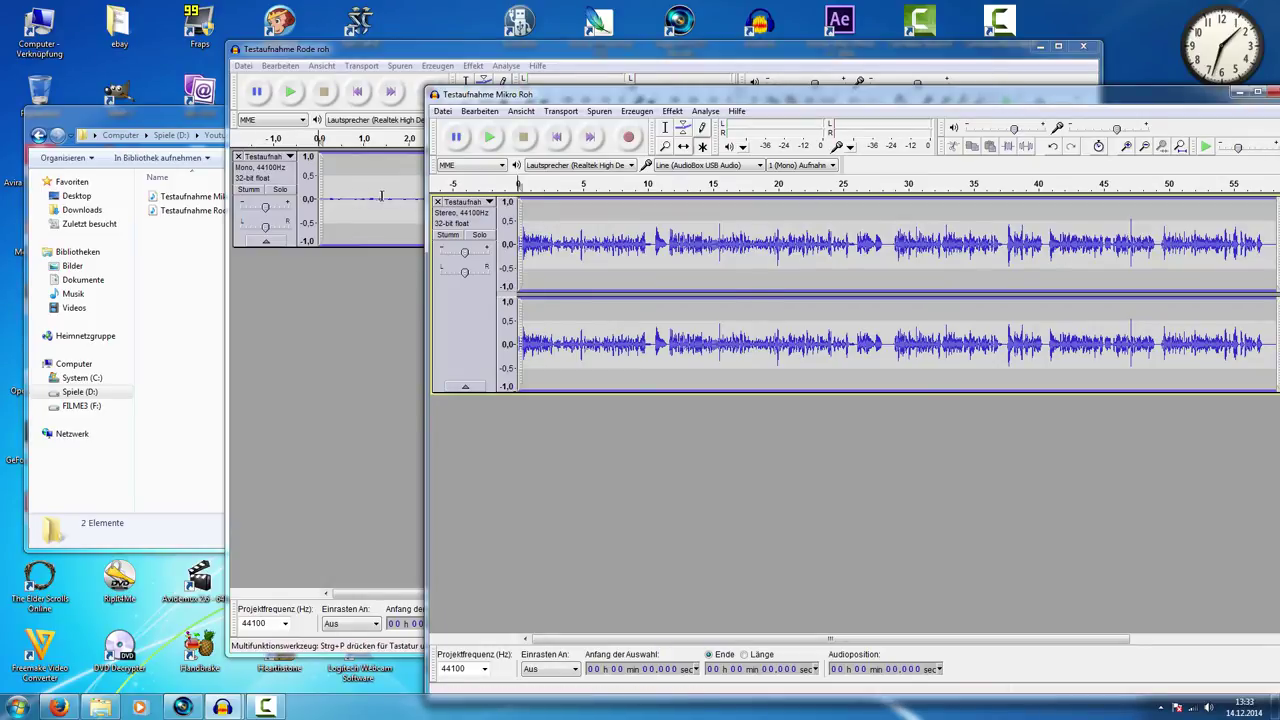
drag(988, 90, 708, 58)
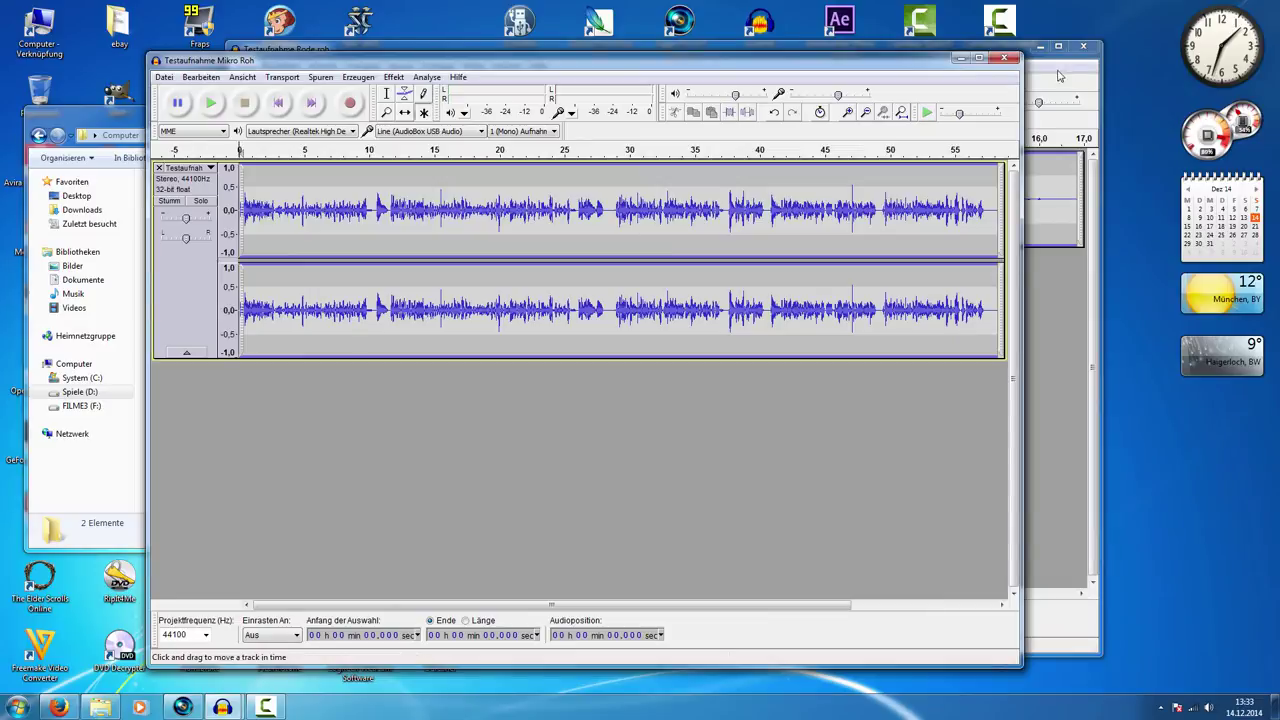
click(1005, 58)
click(682, 398)
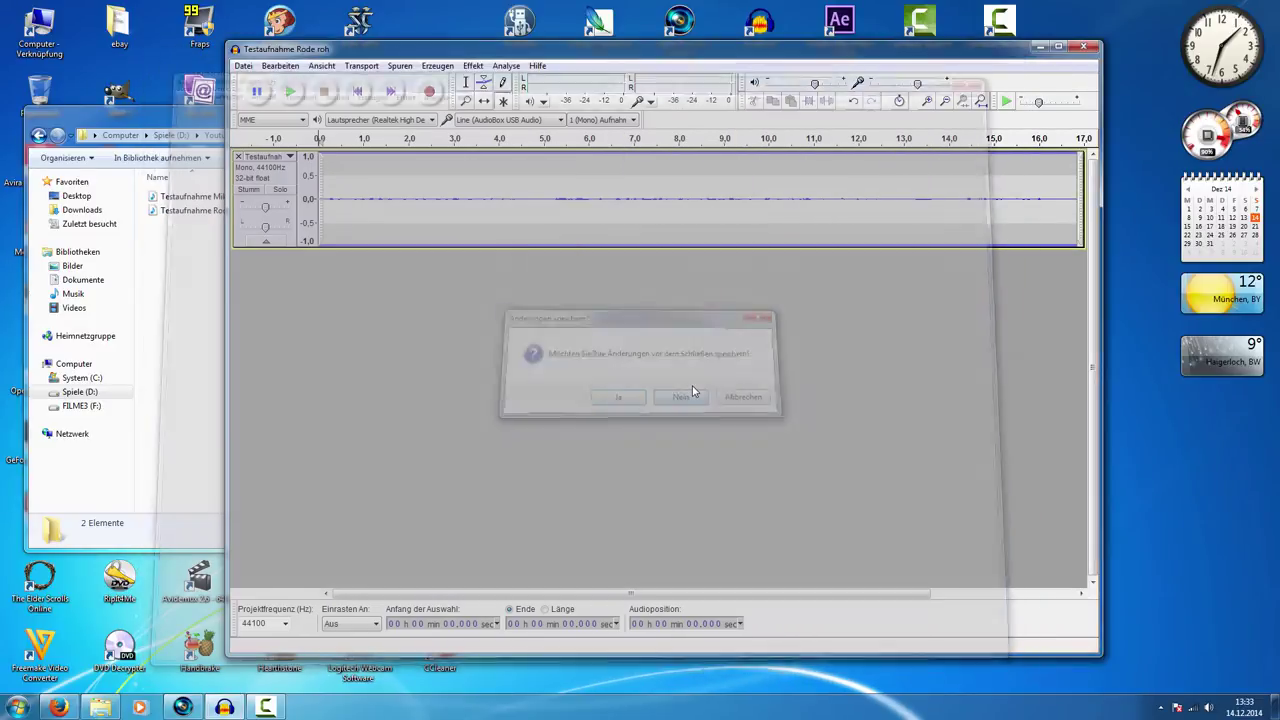
drag(809, 55, 785, 60)
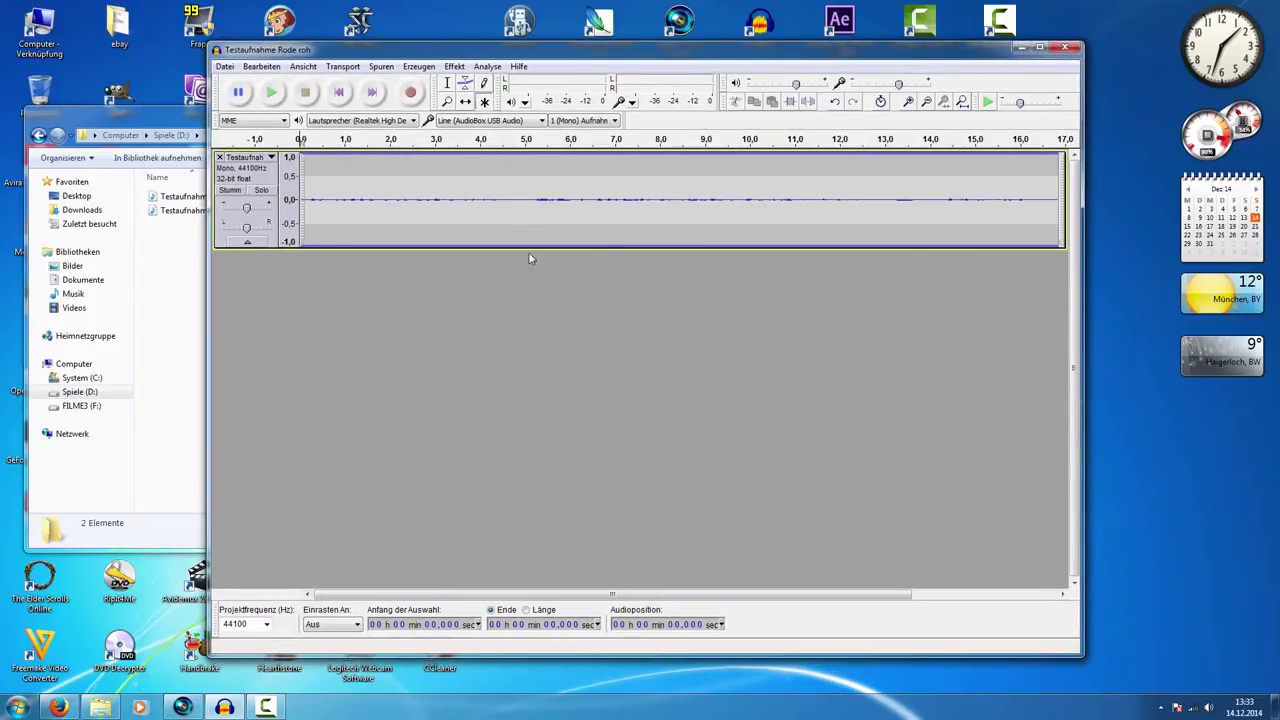
Step: Apply the Kompressor effect to the whole Rode track with threshold -12 dB, noise floor -40 dB, ratio 2:1, attack 0.2 s, release 1.0 s
drag(383, 200, 708, 200)
click(810, 200)
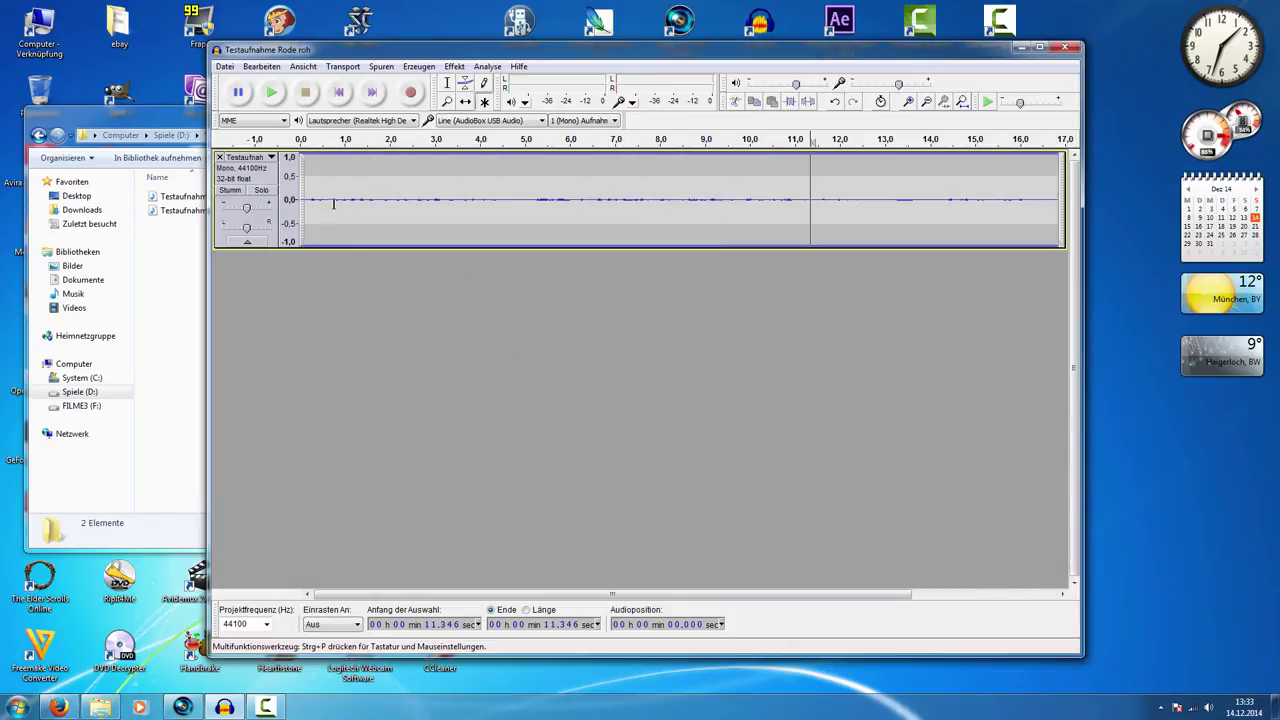
click(455, 67)
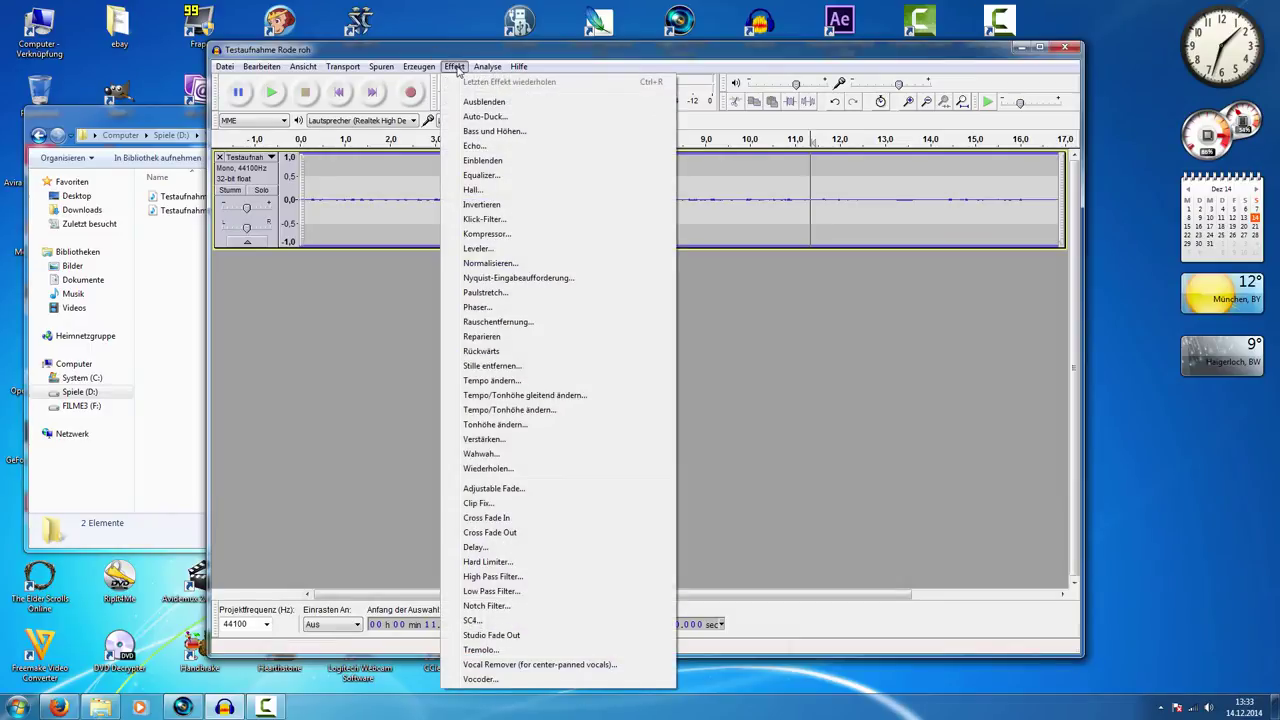
click(500, 234)
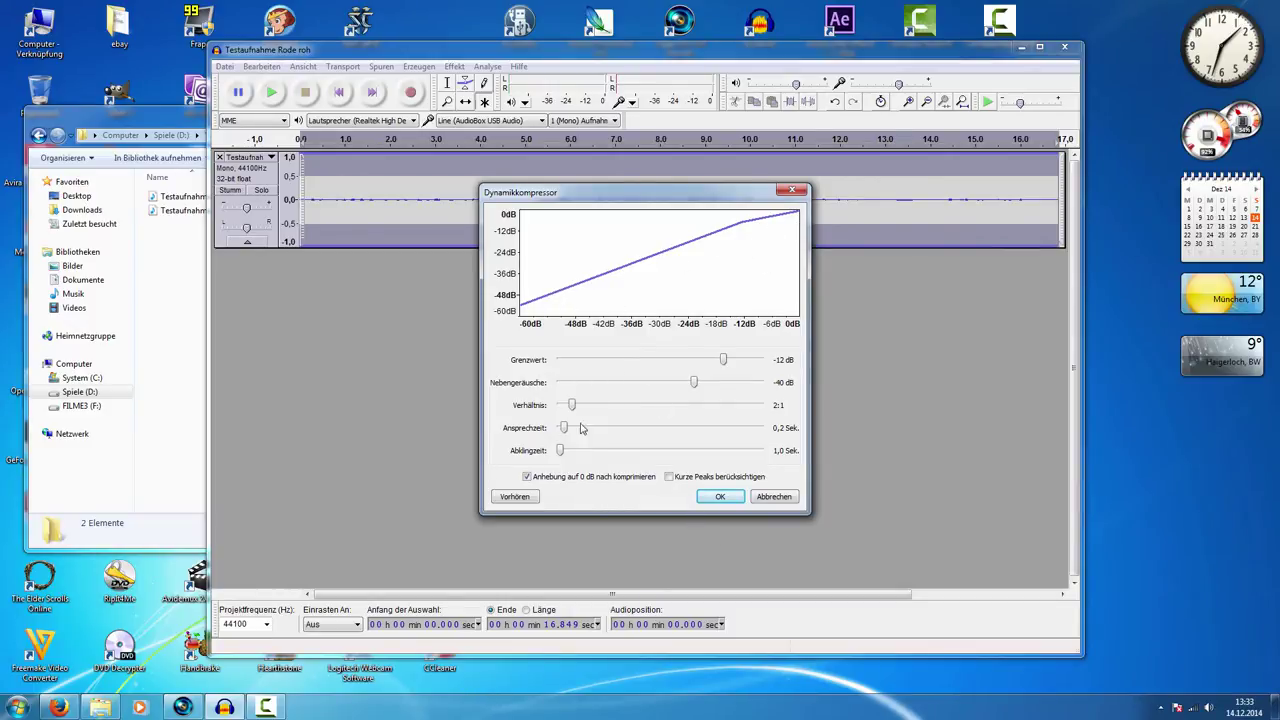
click(720, 497)
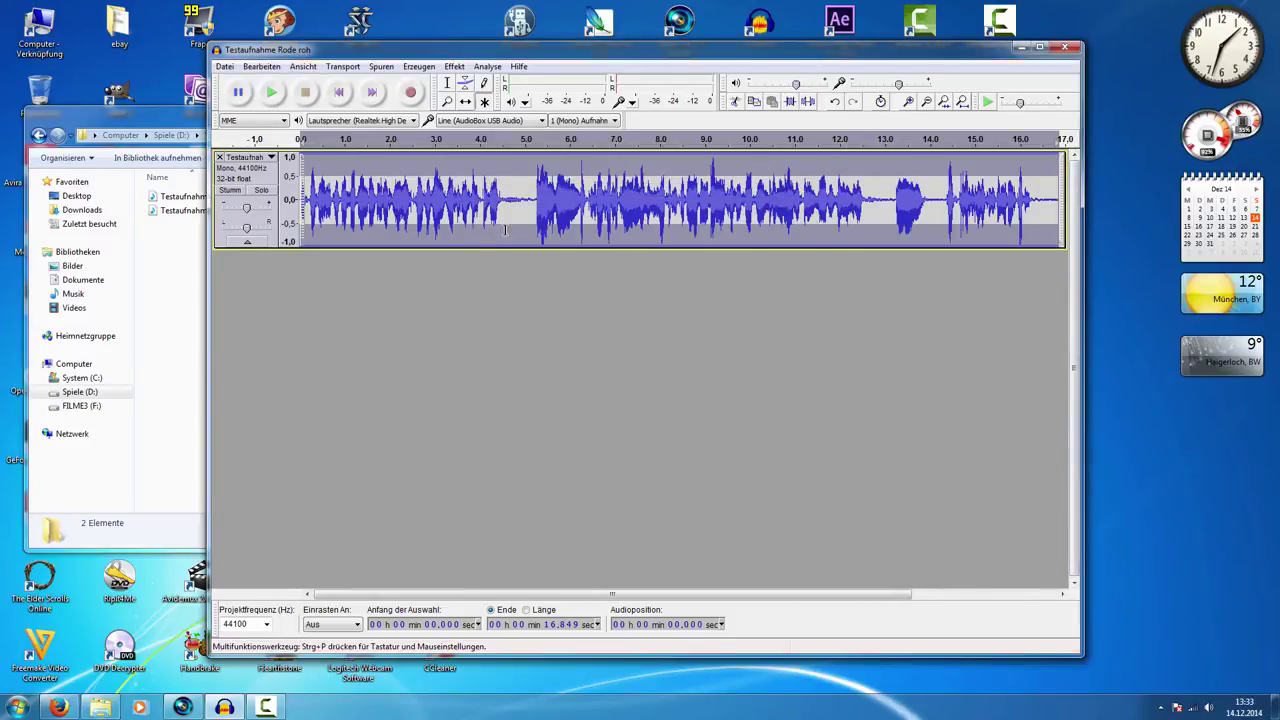
Step: Play the compressed Rode track from about 0.47 s and stop after a few seconds
drag(640, 49, 660, 53)
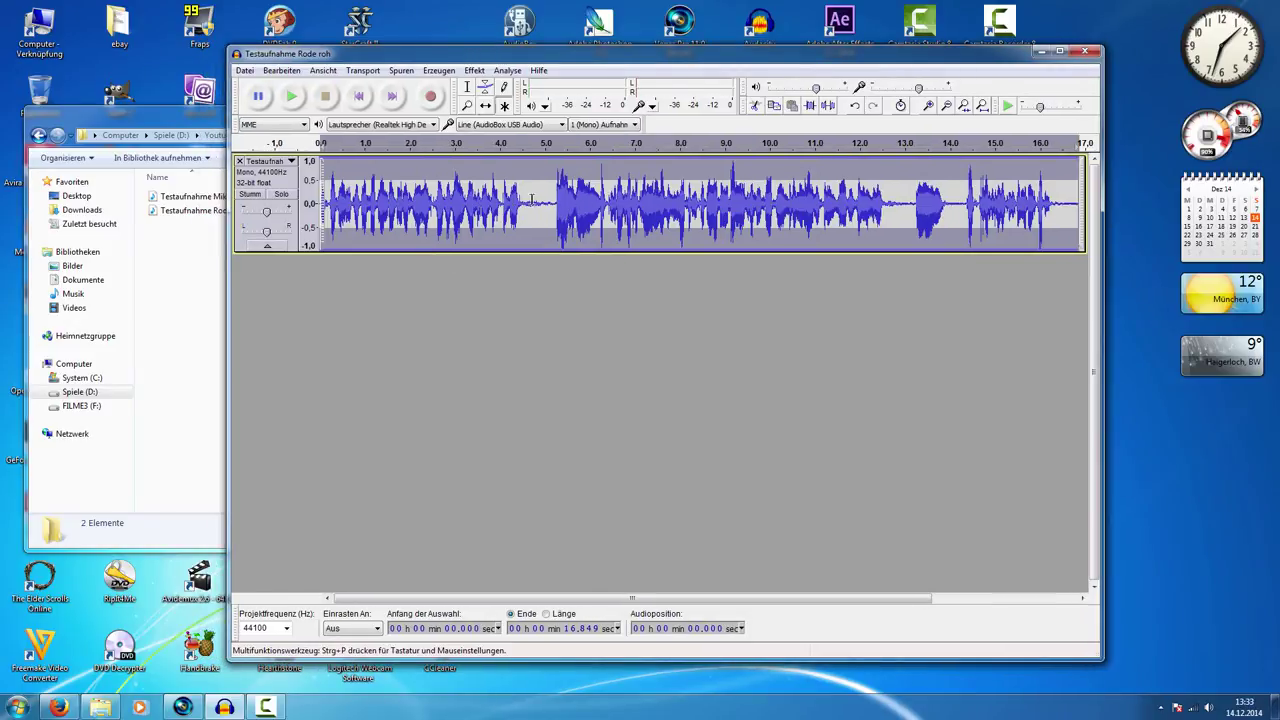
click(518, 190)
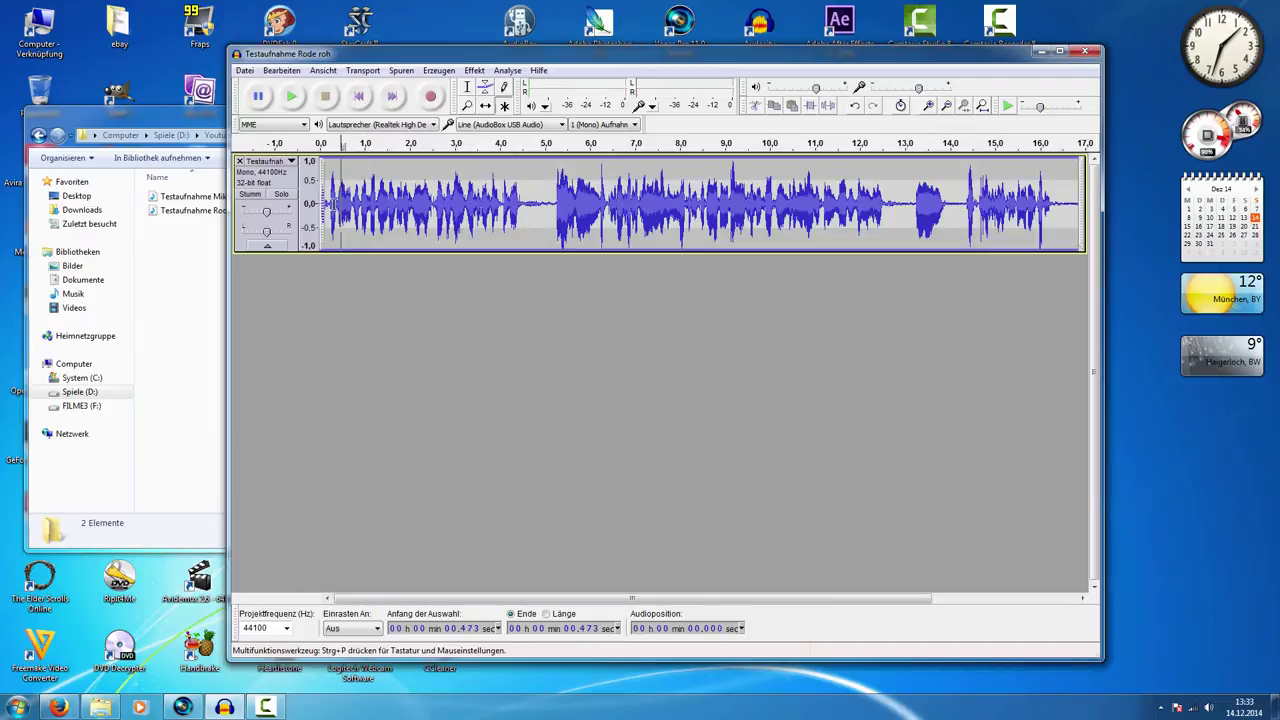
key(space)
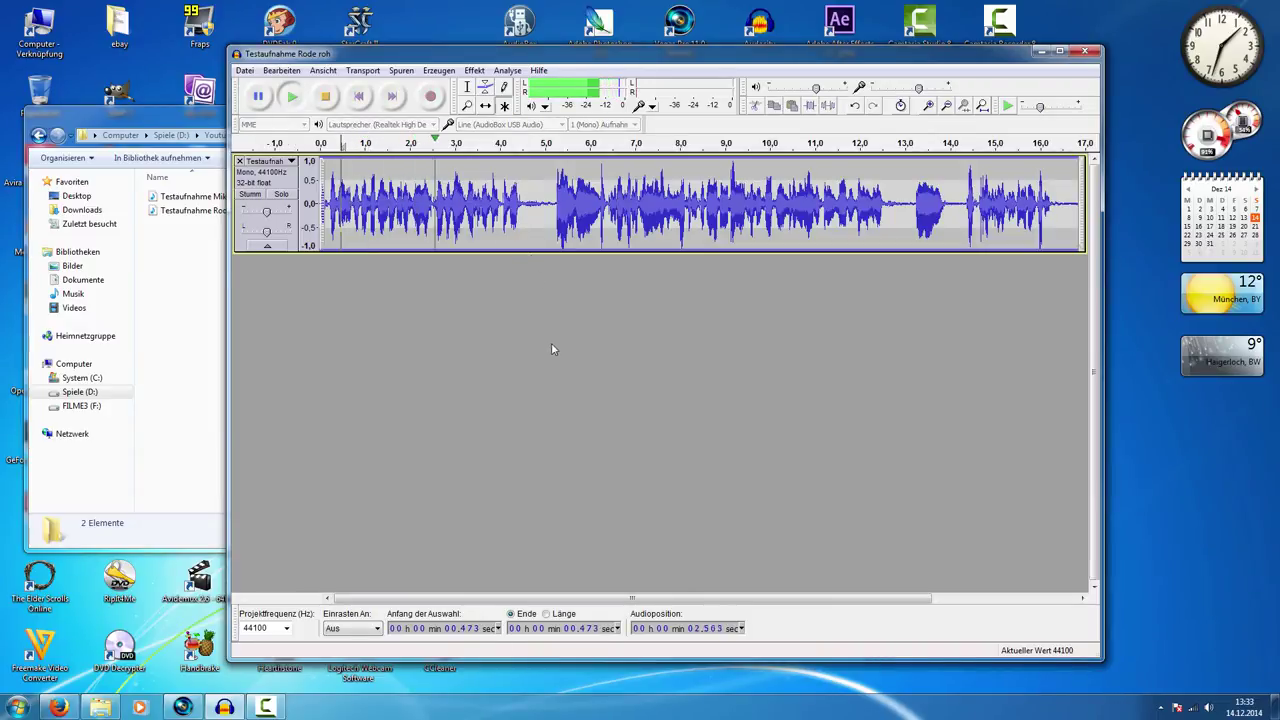
click(325, 100)
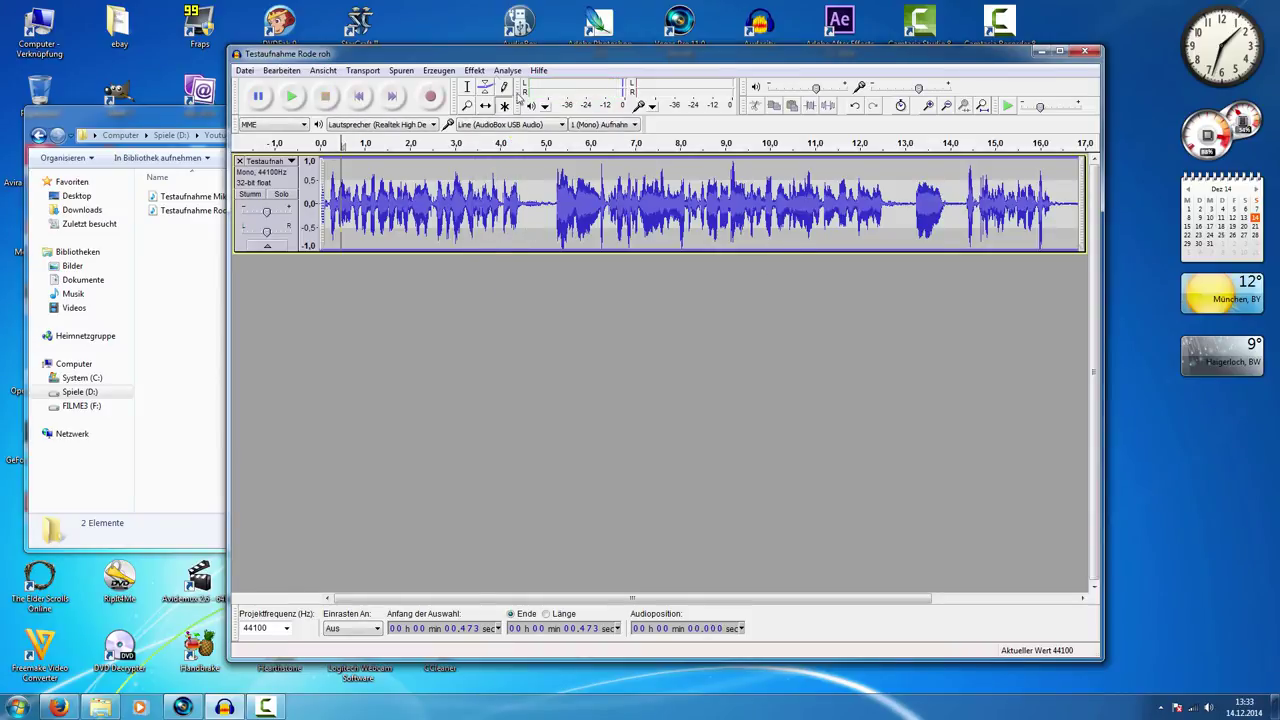
Step: Apply the Bass und Höhen effect to the whole track with bass 0.0 dB, treble 0.0 dB, volume -1.0 dB and volume control enabled
click(474, 70)
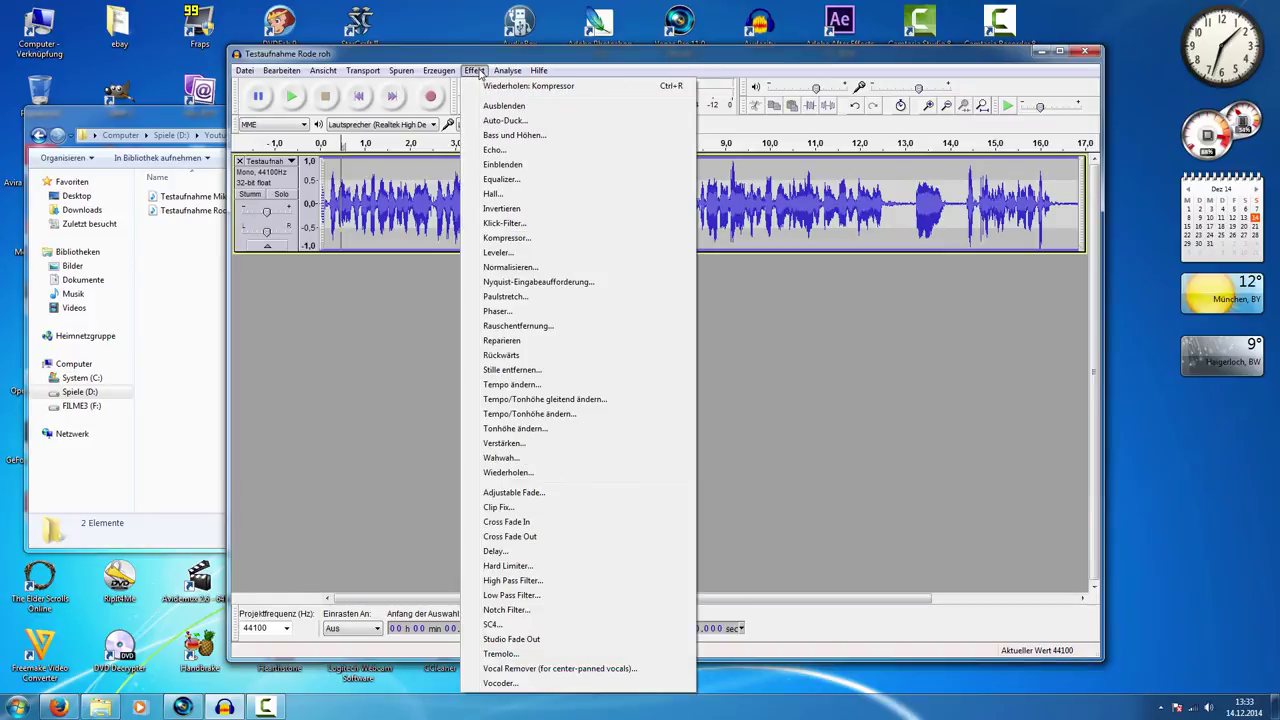
click(535, 135)
drag(672, 300, 607, 304)
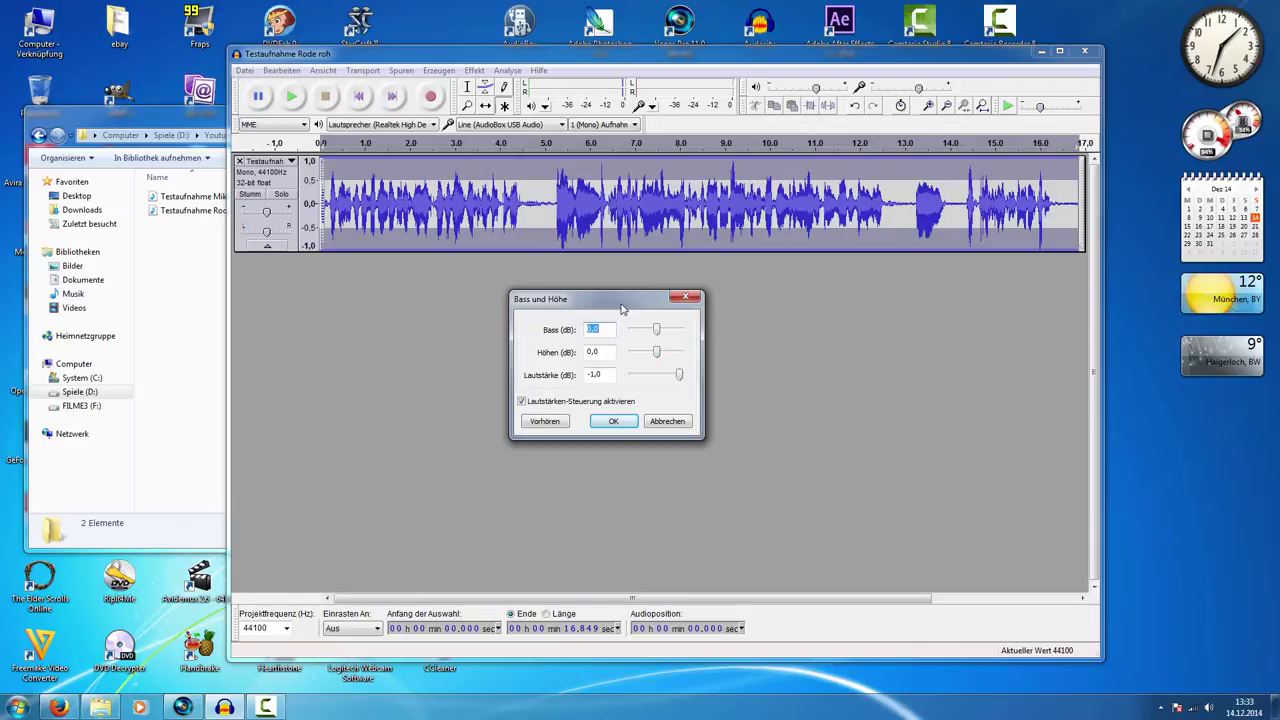
drag(613, 304, 650, 295)
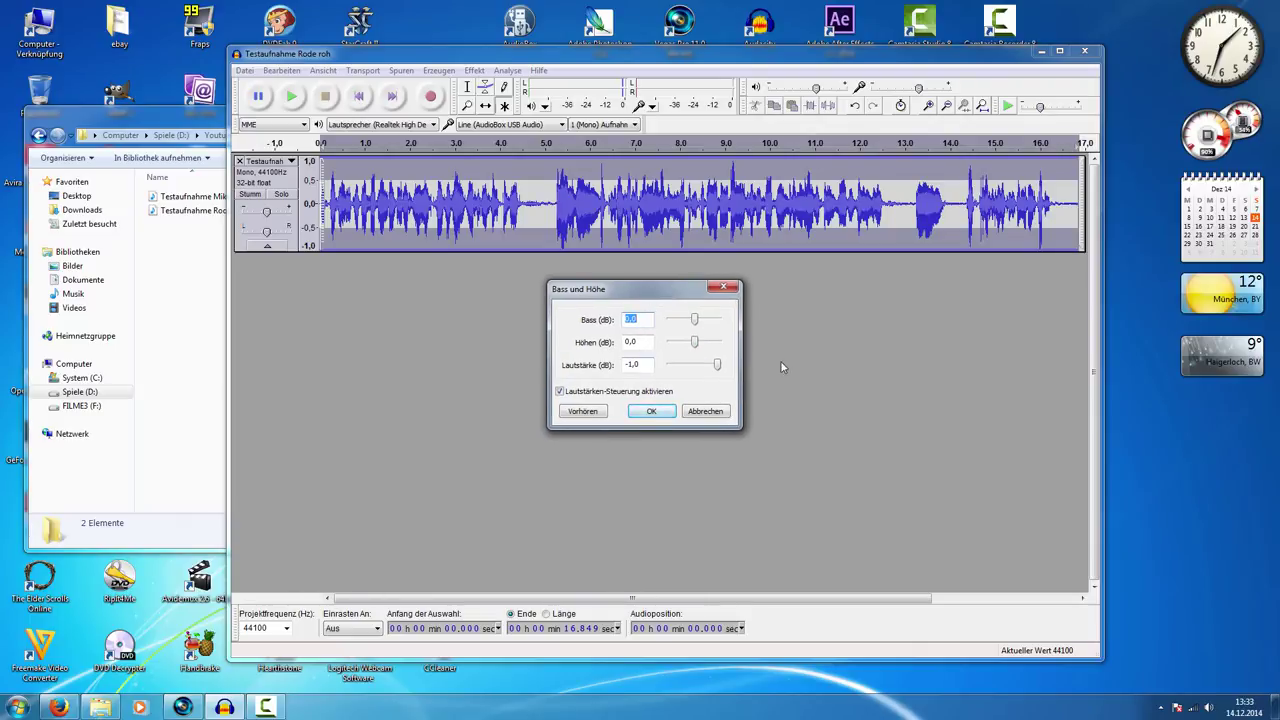
click(651, 411)
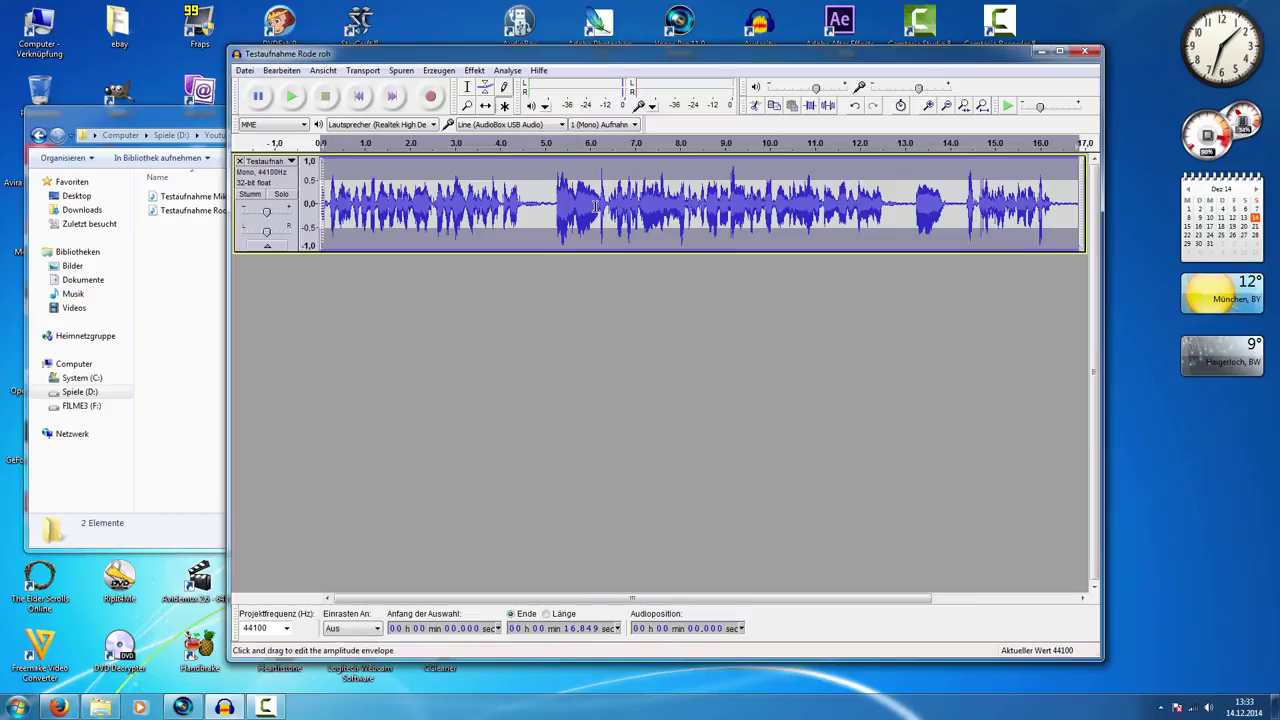
Step: Normalize the whole track to a maximum amplitude of -1.0 dB with DC offset removal enabled
click(475, 71)
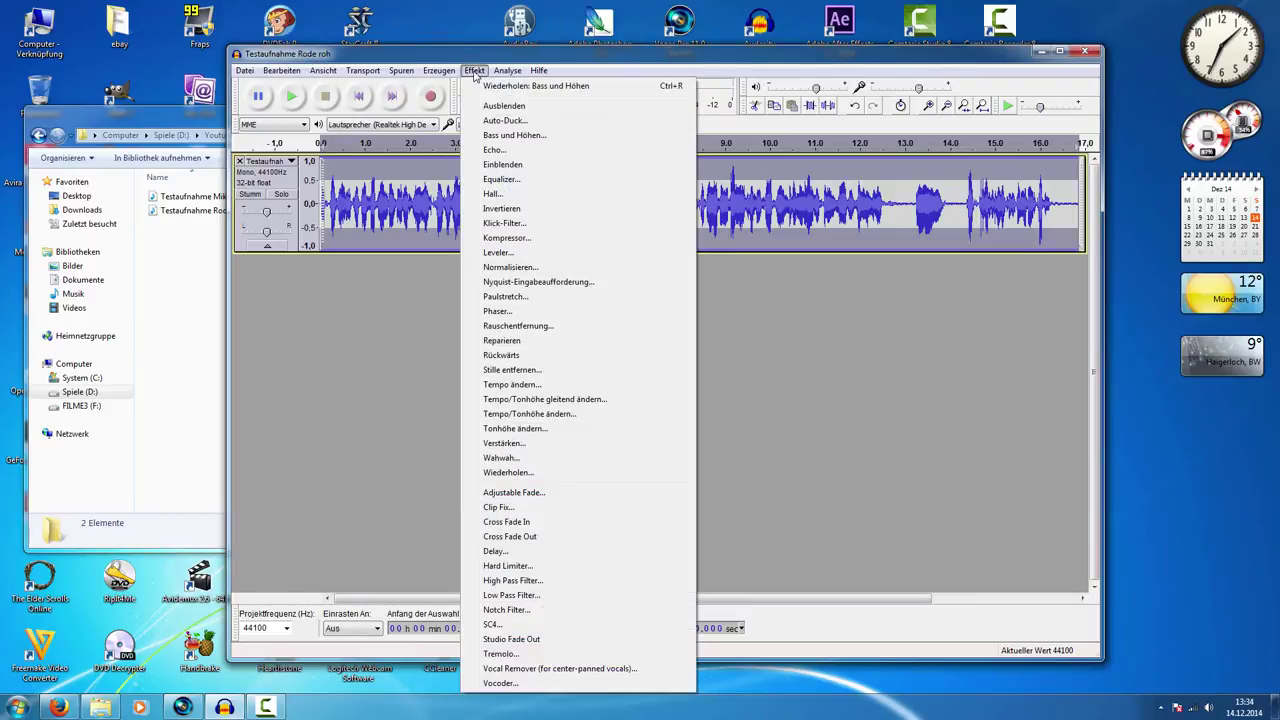
click(535, 268)
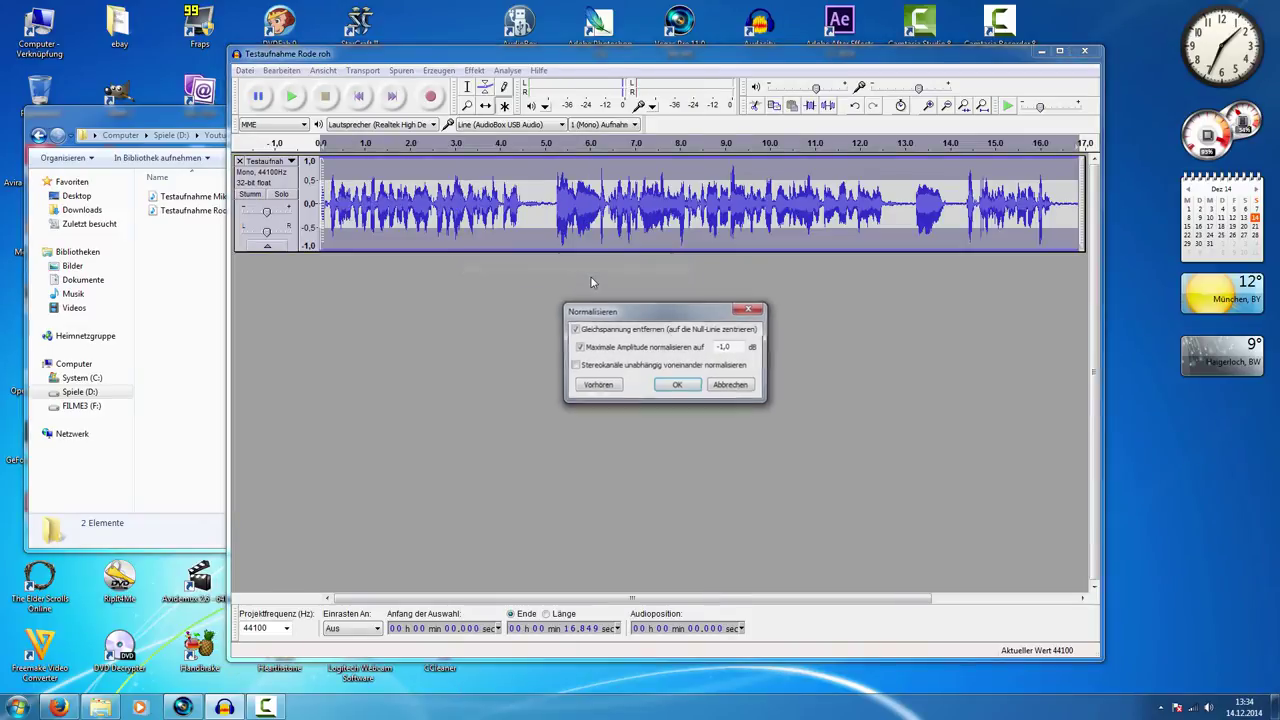
drag(703, 320, 615, 322)
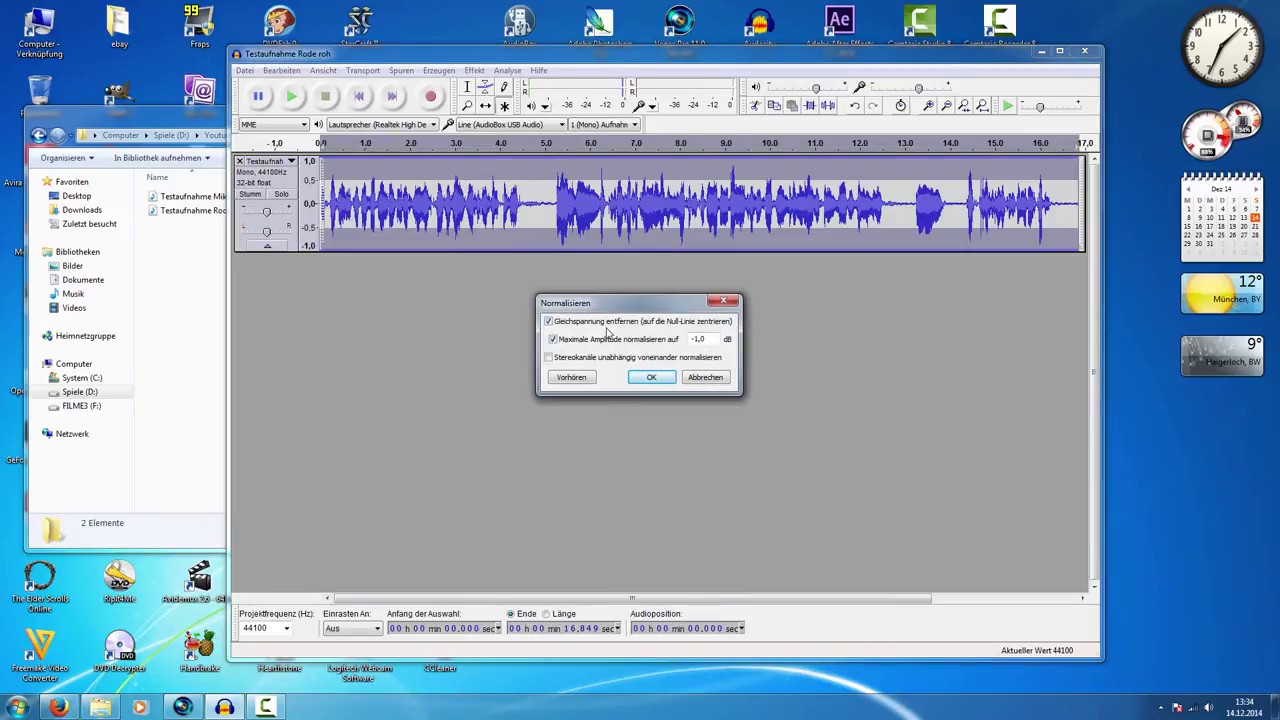
click(651, 377)
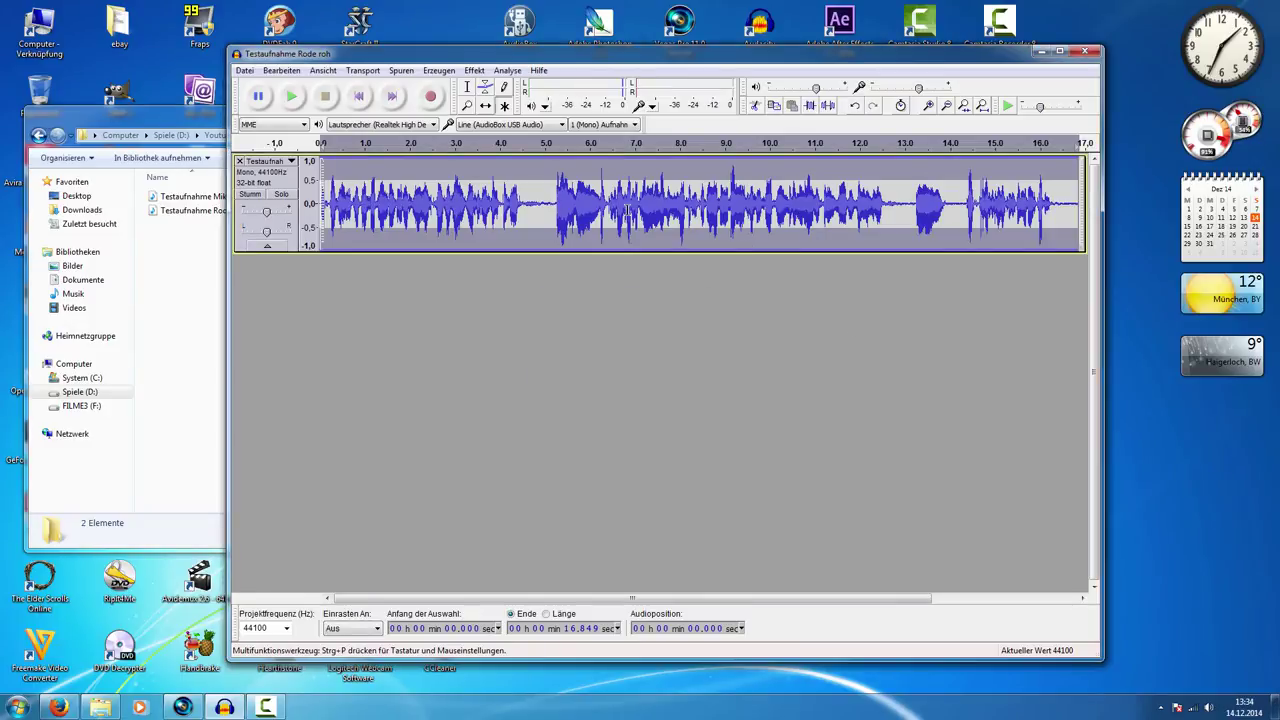
Step: Examine the speech pauses for background noise and play the silent end of the track from about 16.26 s
drag(913, 204, 892, 206)
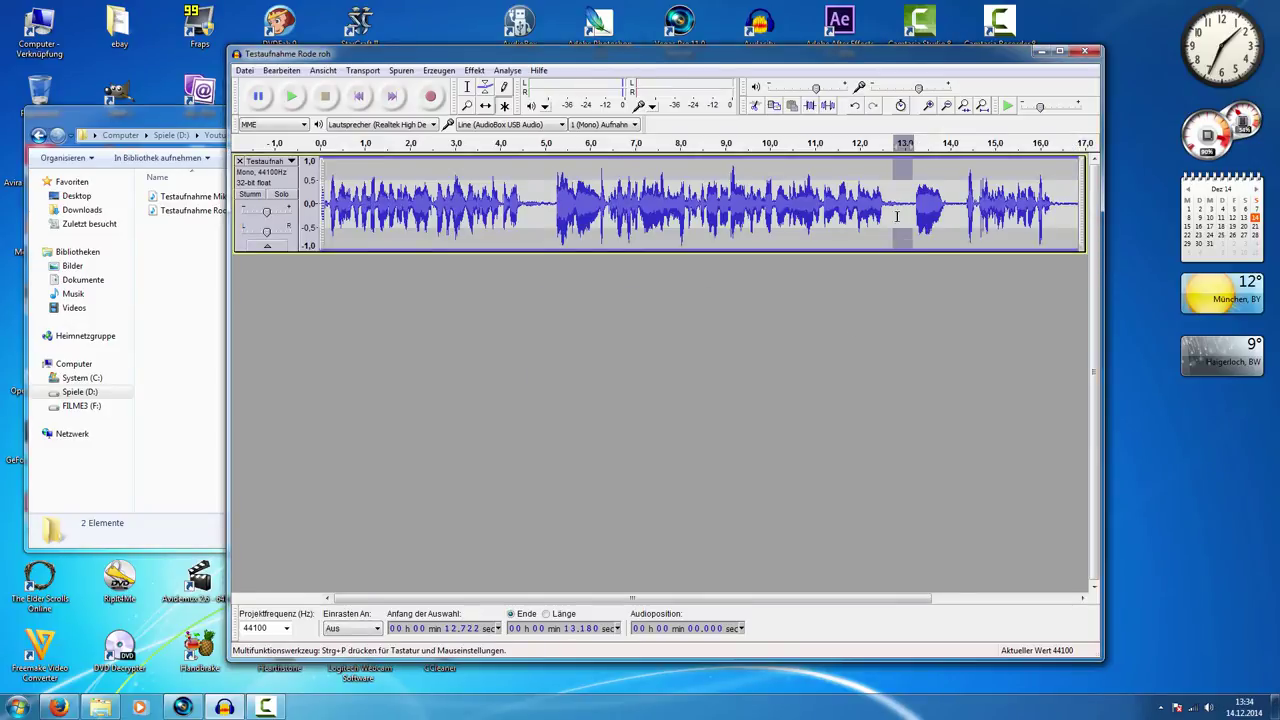
click(982, 210)
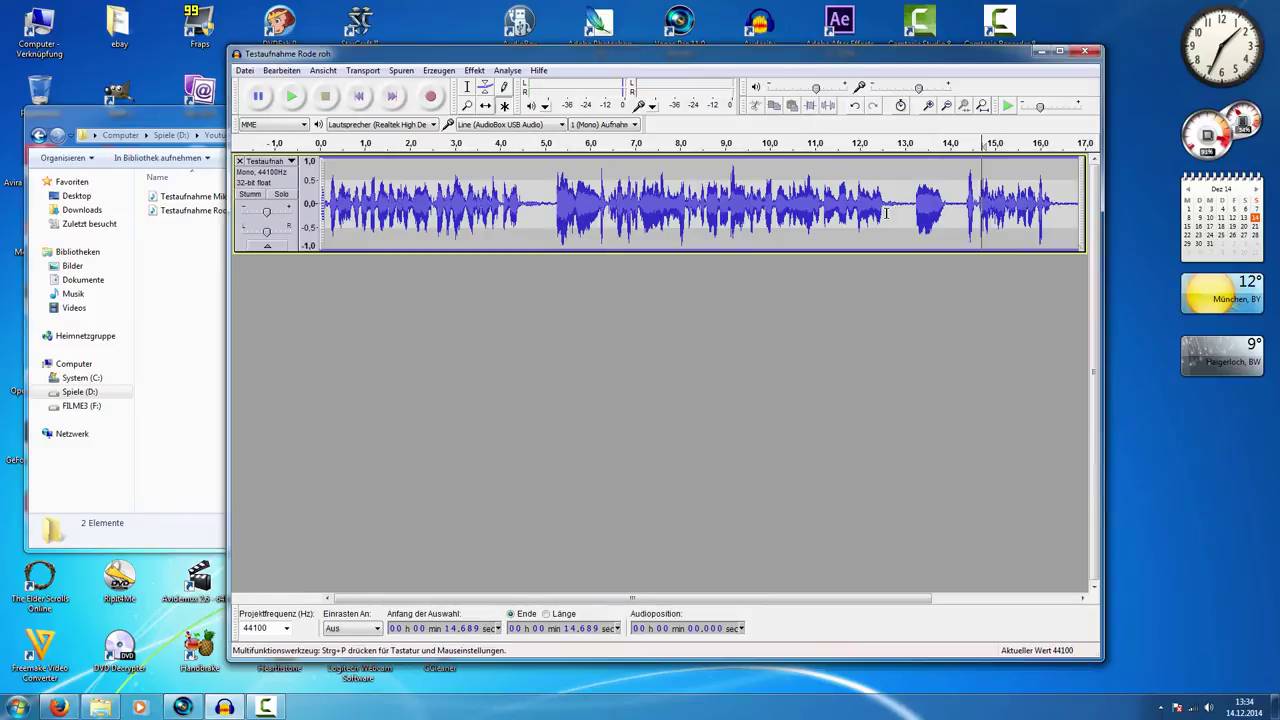
key(ctrl+1)
key(ctrl+1)
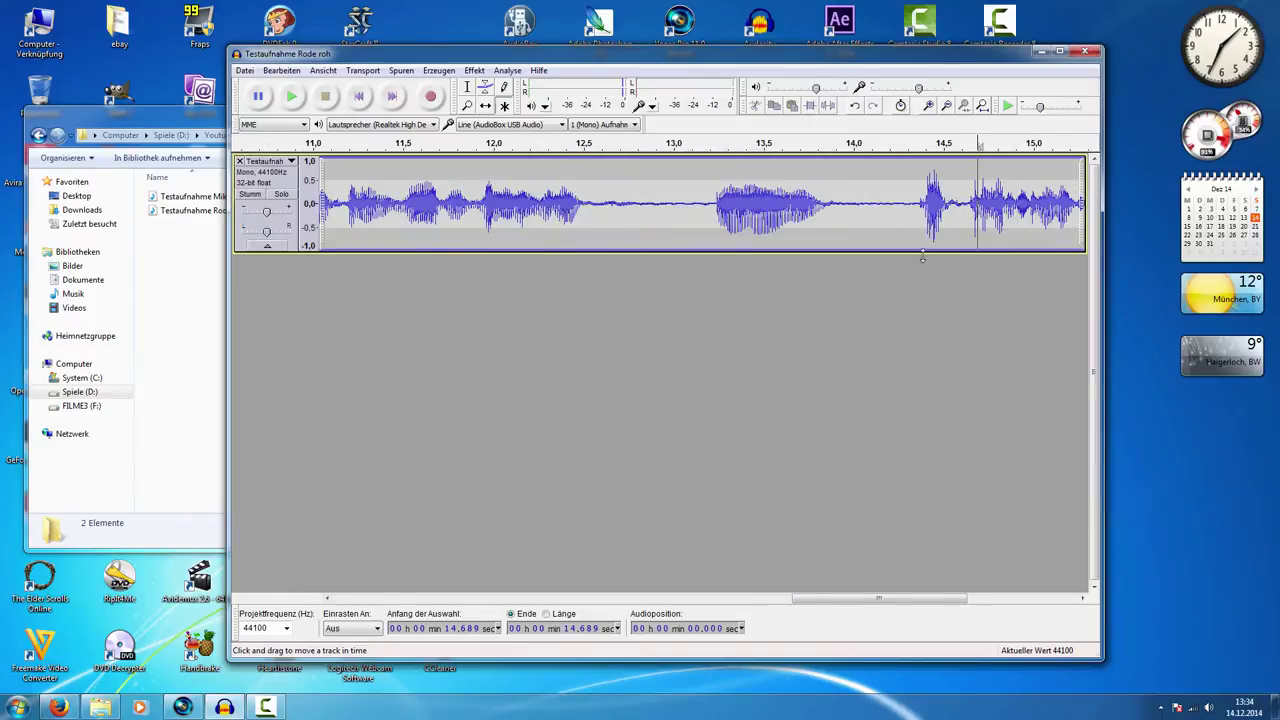
drag(855, 603, 1019, 603)
drag(784, 205, 895, 212)
drag(990, 598, 420, 598)
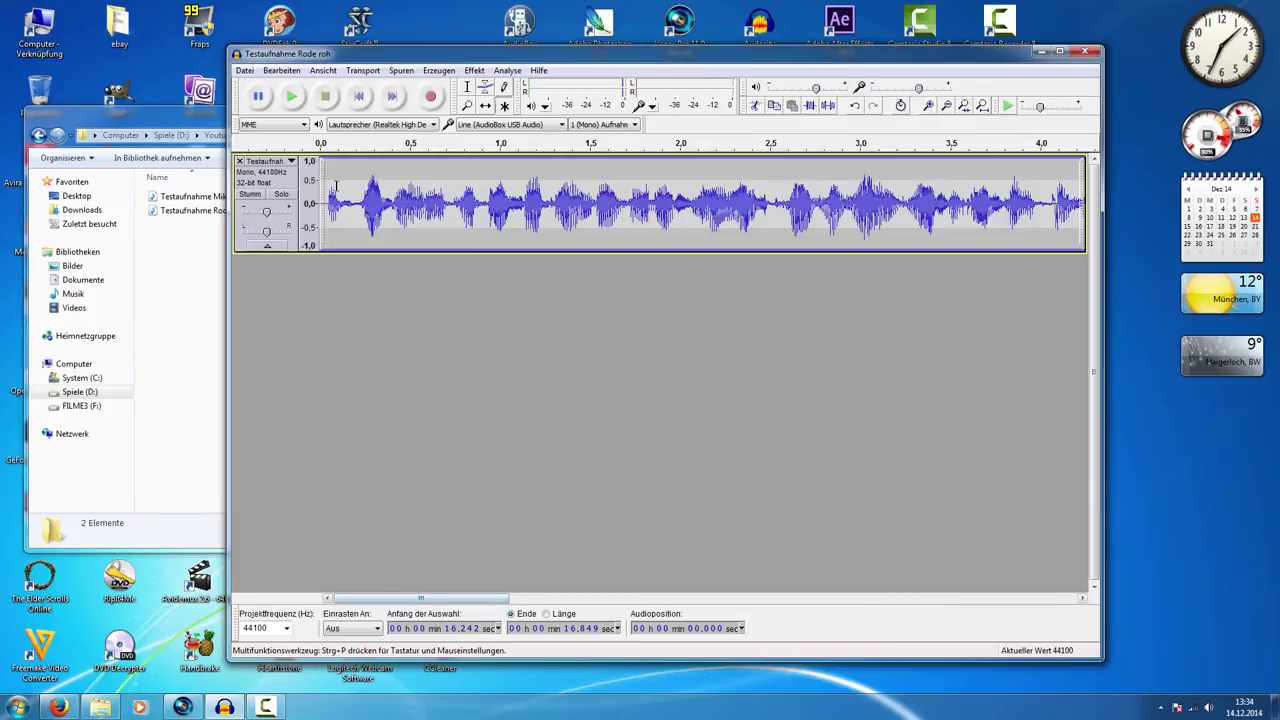
drag(440, 598, 1036, 610)
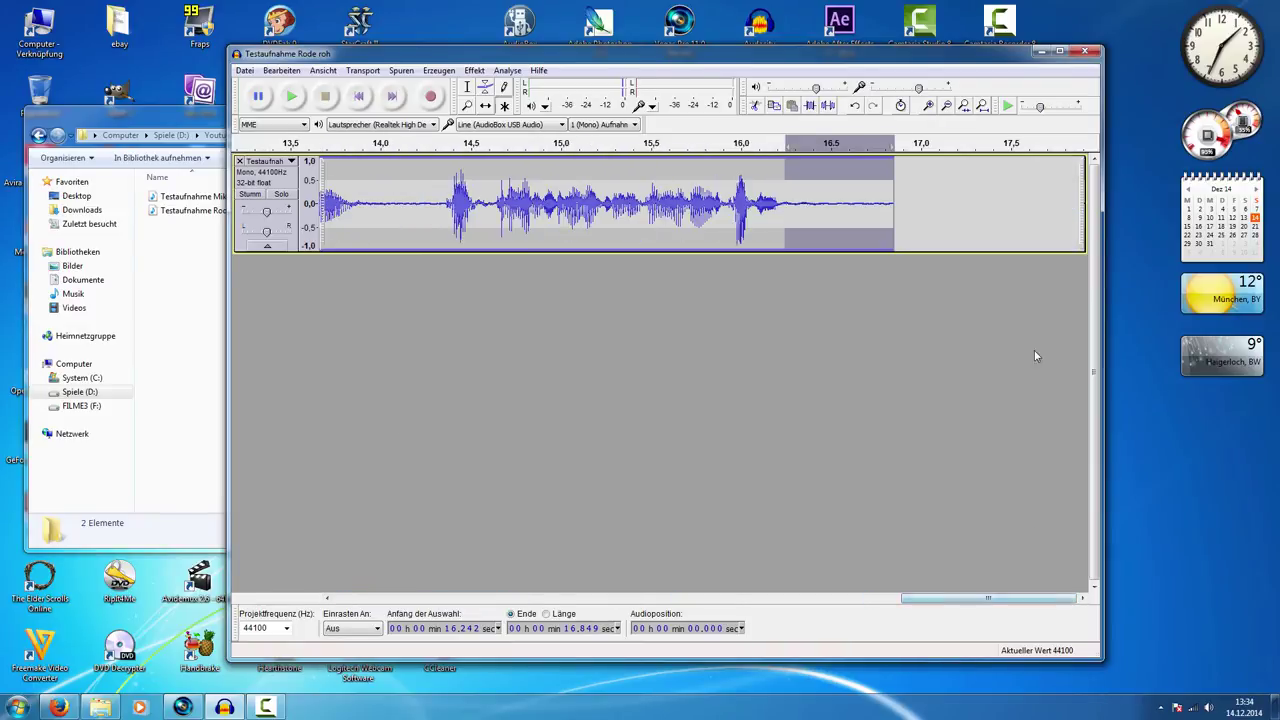
click(792, 201)
click(789, 201)
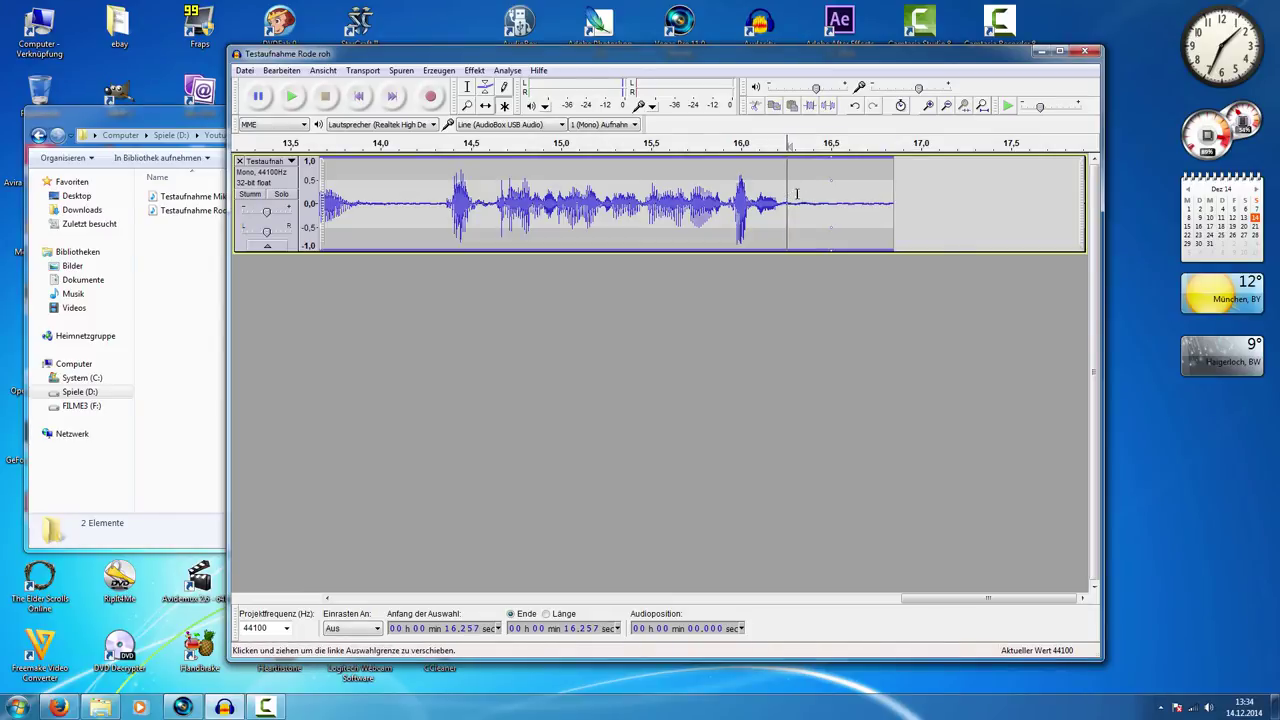
click(292, 98)
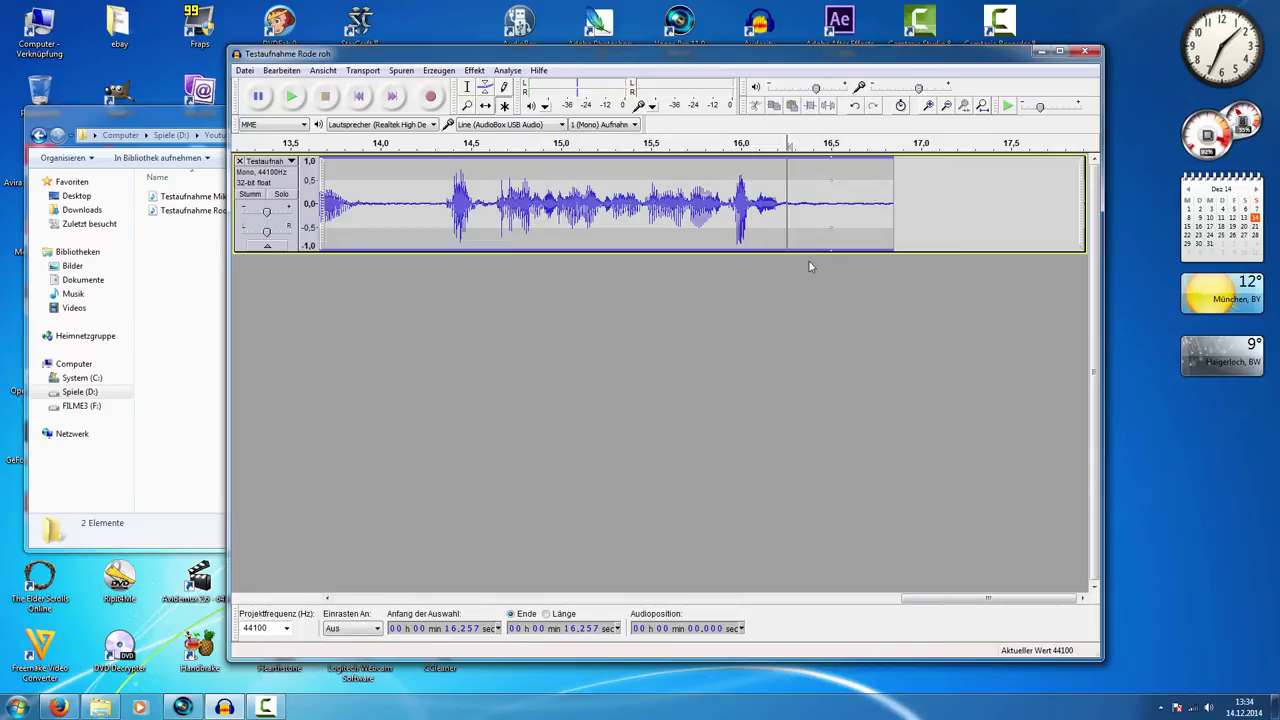
Step: Capture a Rauschentfernung noise profile from the silent end of the track, 16.291 to 16.849 s
drag(398, 205, 433, 205)
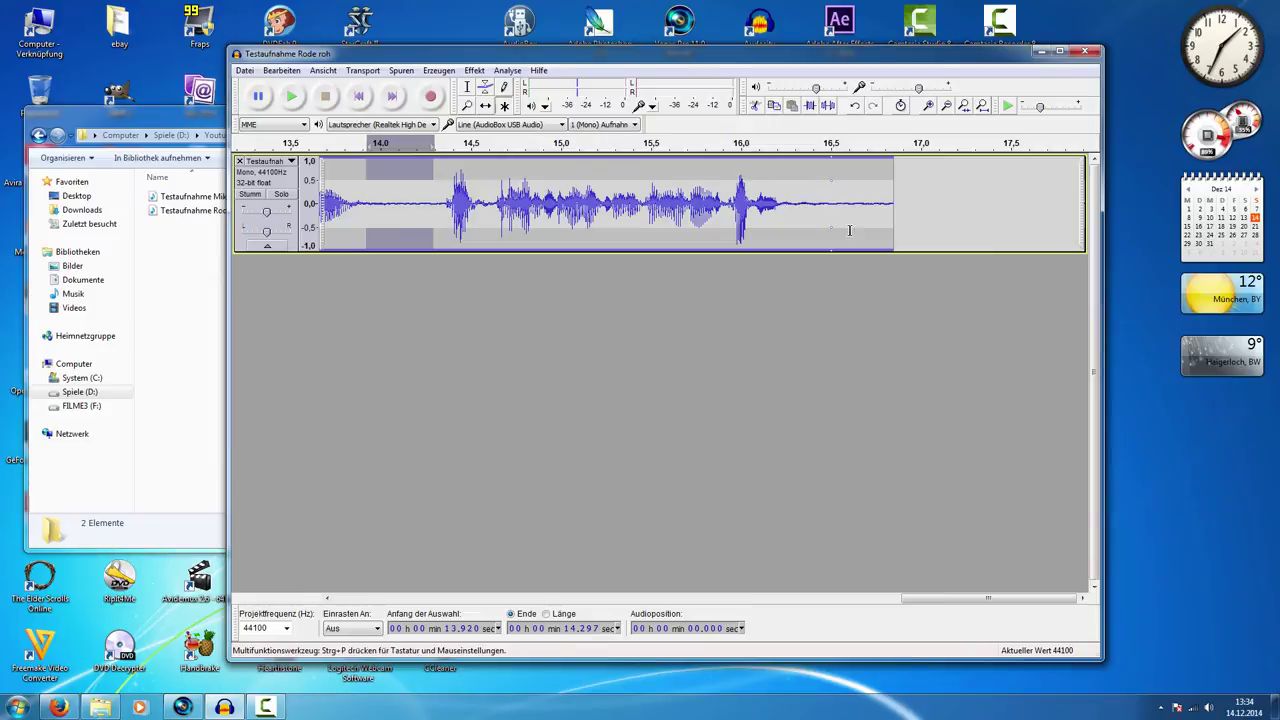
click(793, 205)
drag(793, 205, 893, 205)
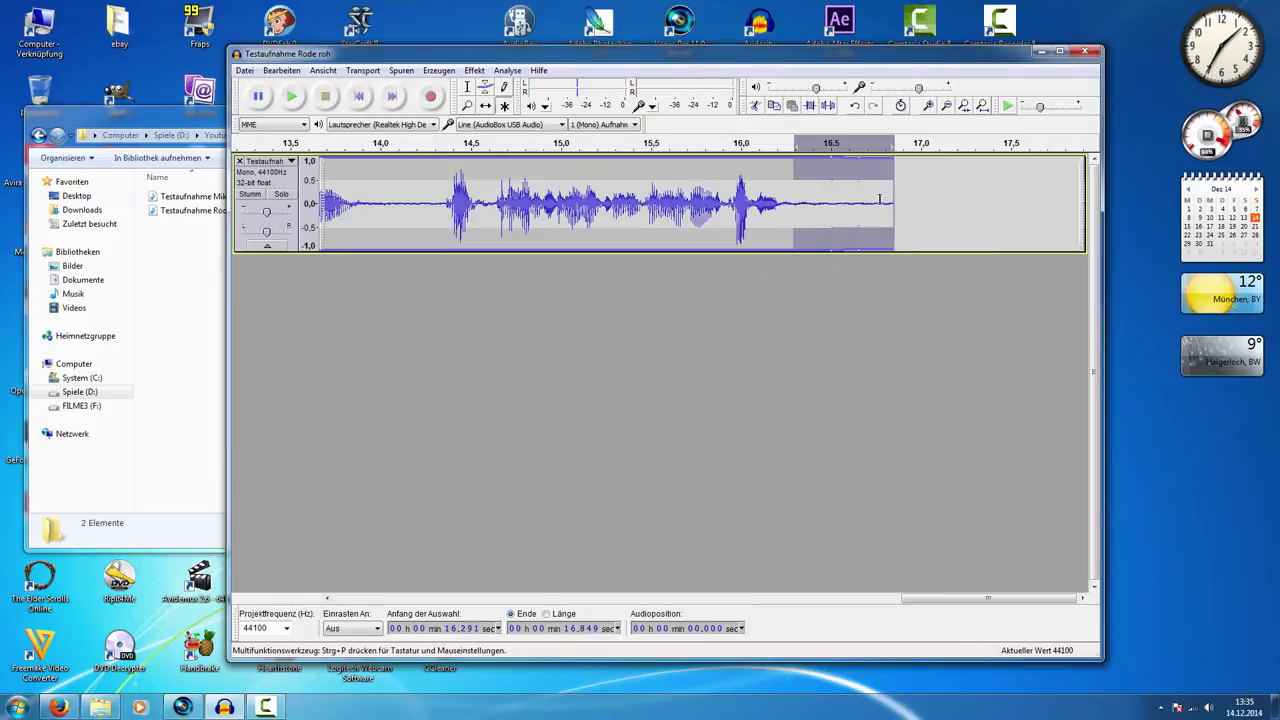
click(476, 71)
click(545, 326)
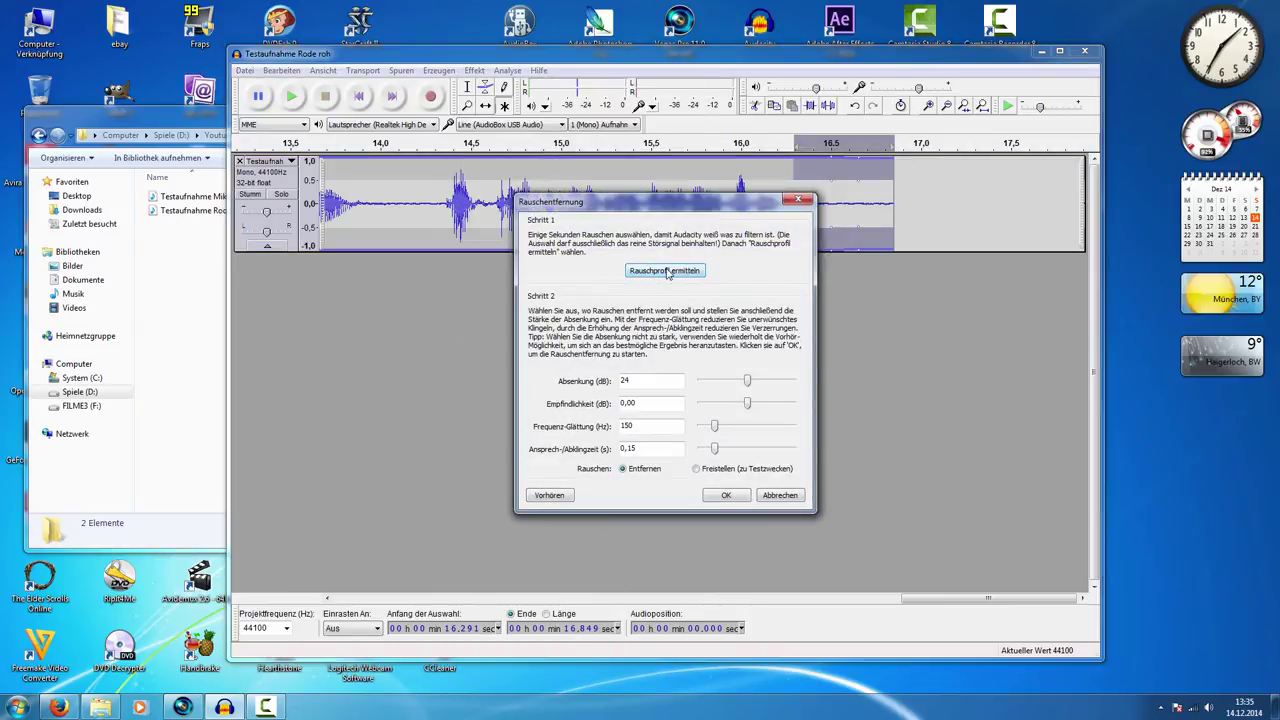
click(667, 273)
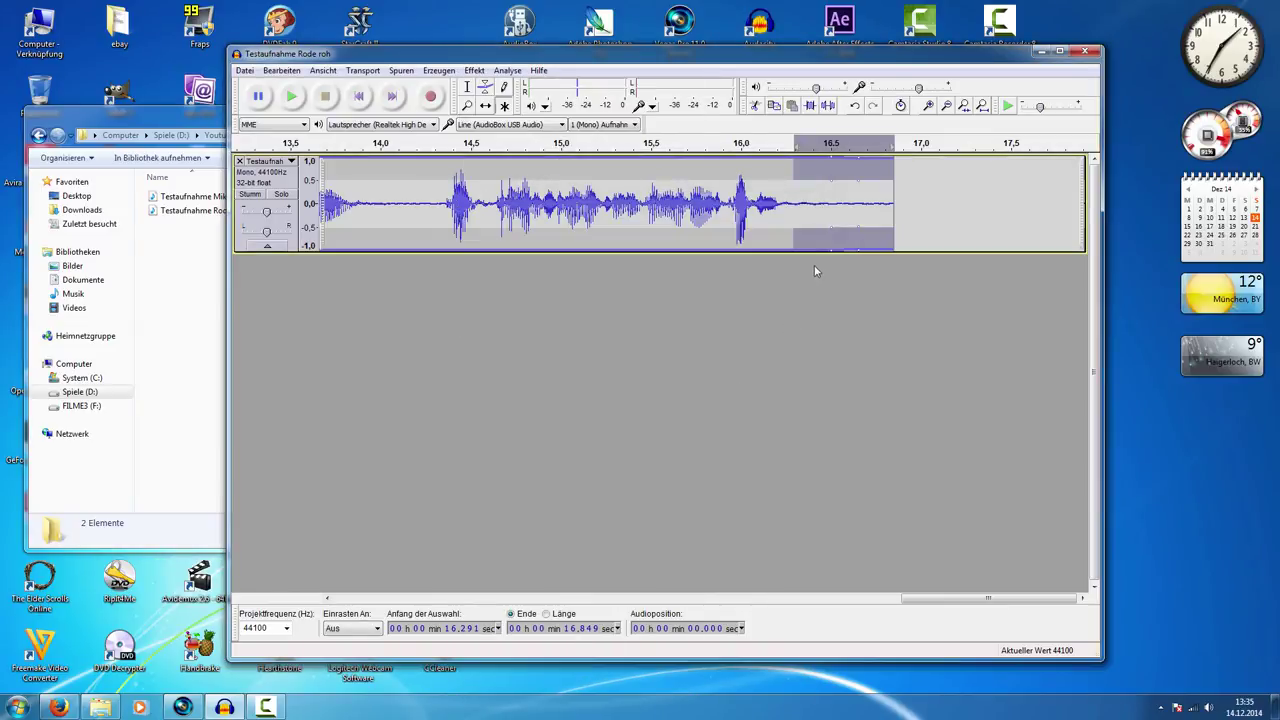
Step: Play a short passage of the track from about 14.2 s and stop it
key(ctrl+a)
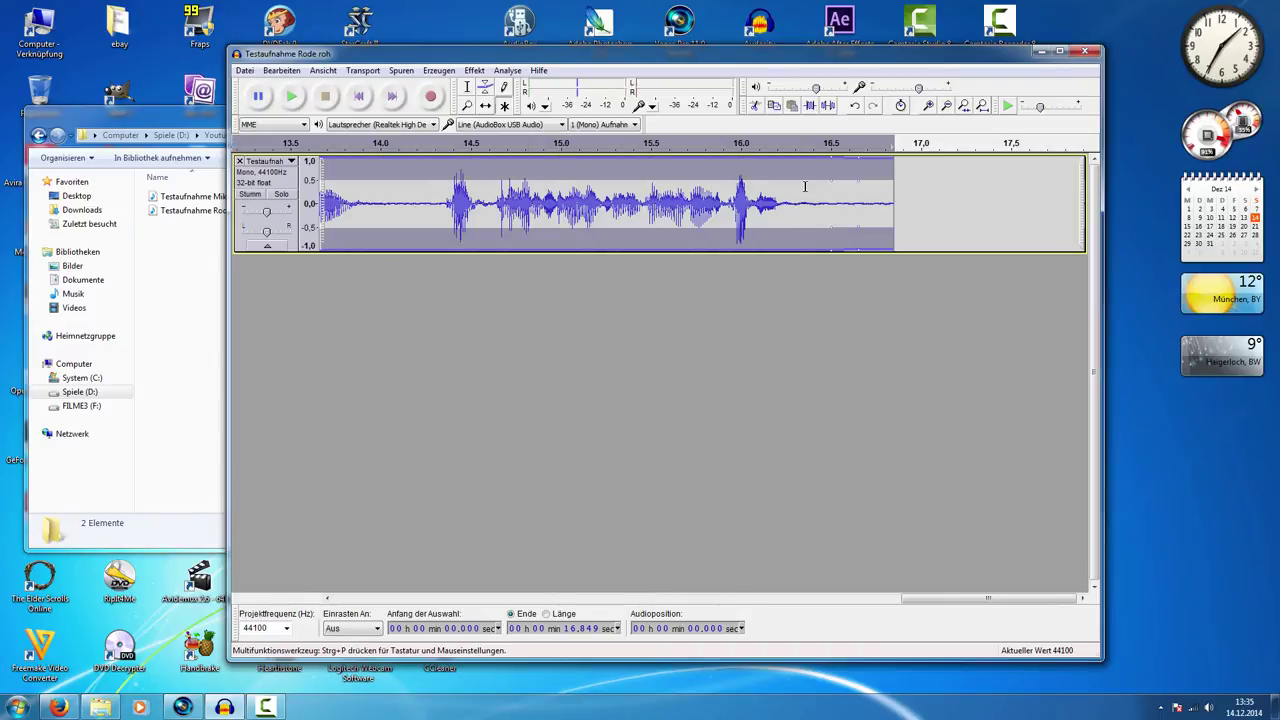
click(781, 200)
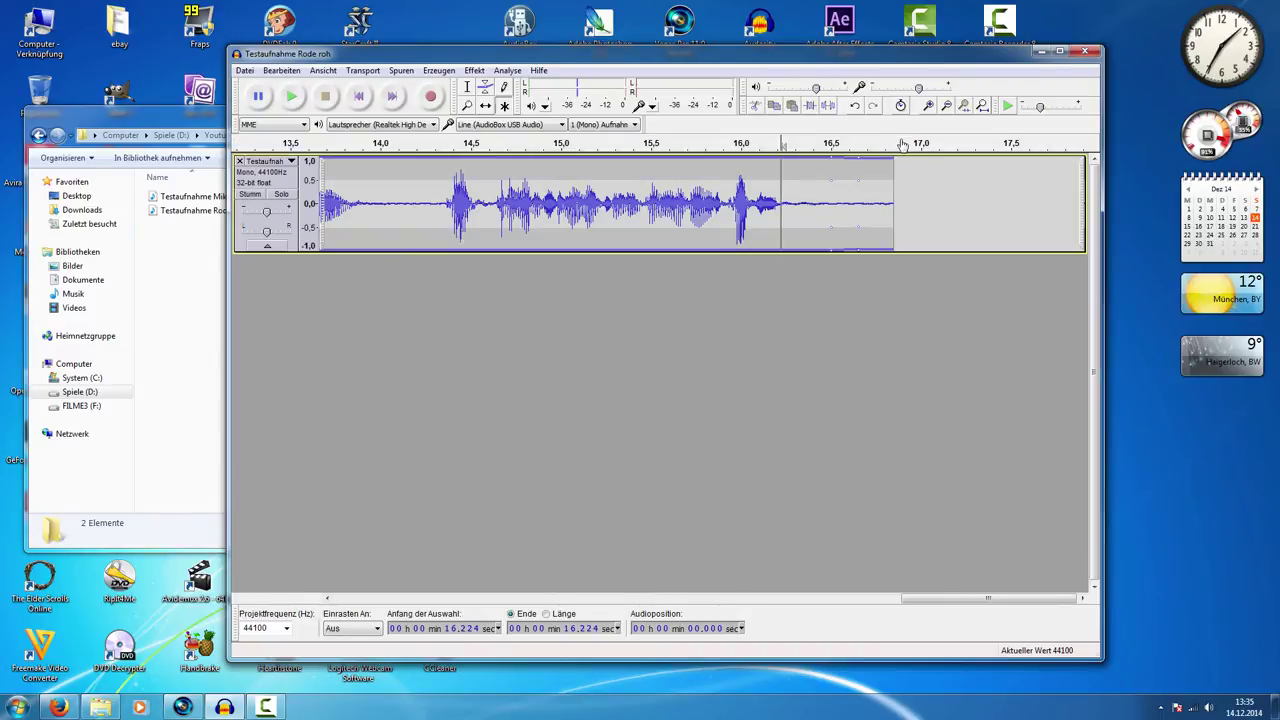
click(395, 143)
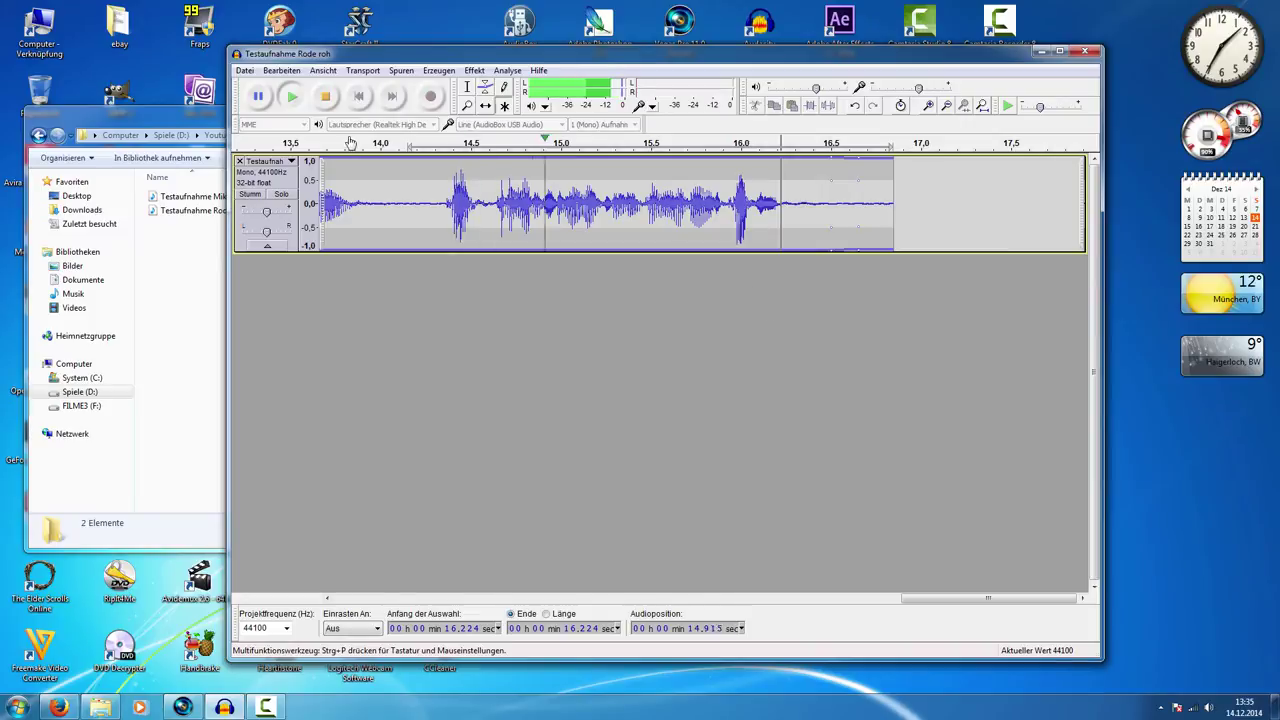
click(325, 97)
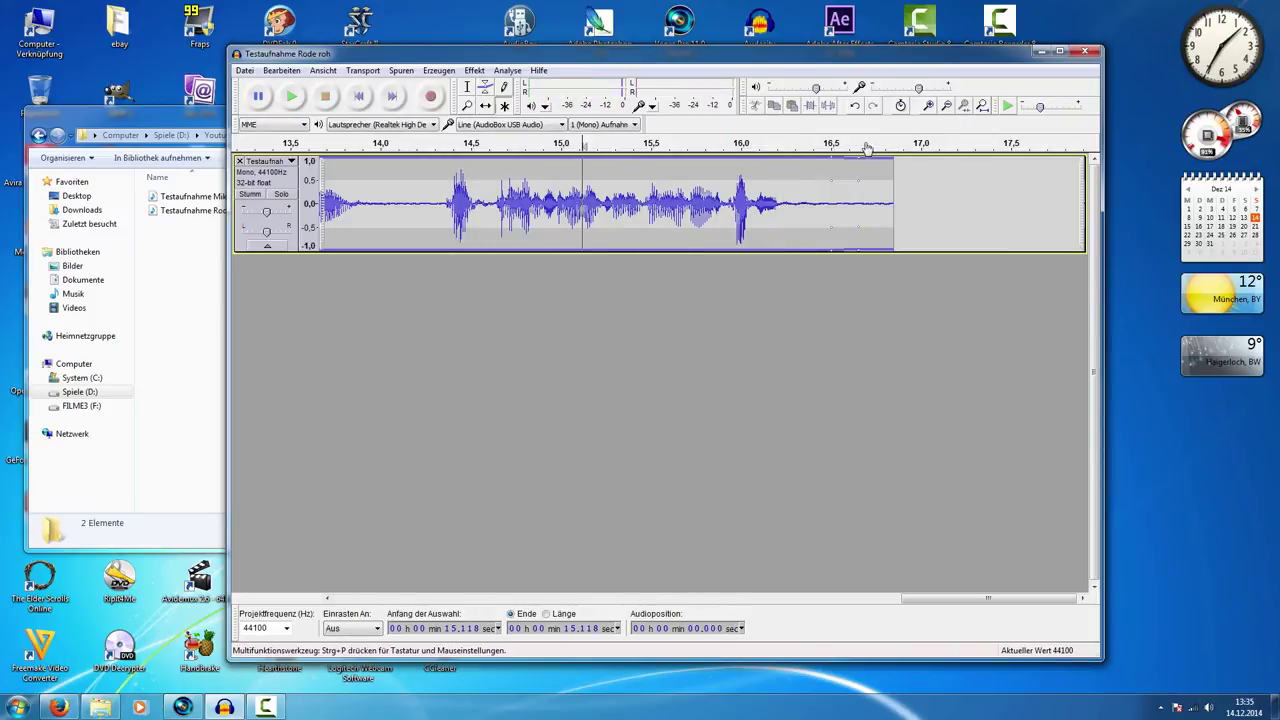
drag(867, 147, 416, 150)
click(773, 200)
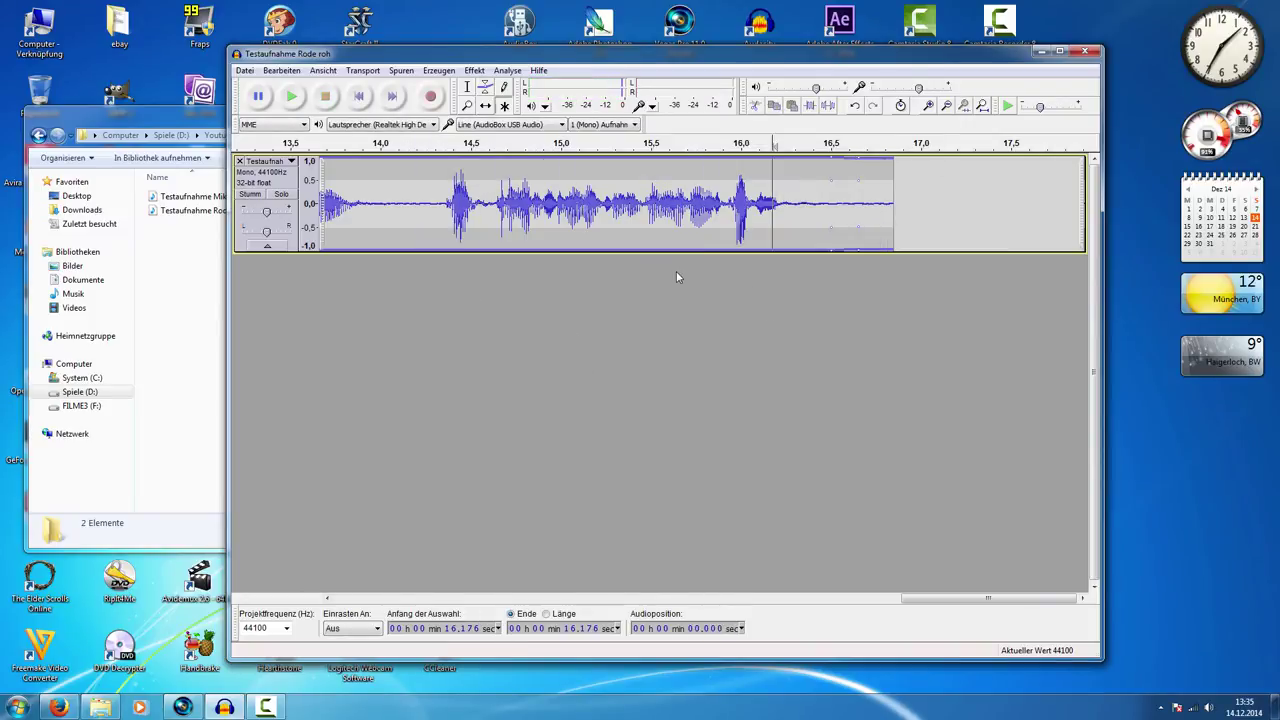
Step: Repeat the Rauschentfernung effect on the whole track to remove the captured noise
key(ctrl+a)
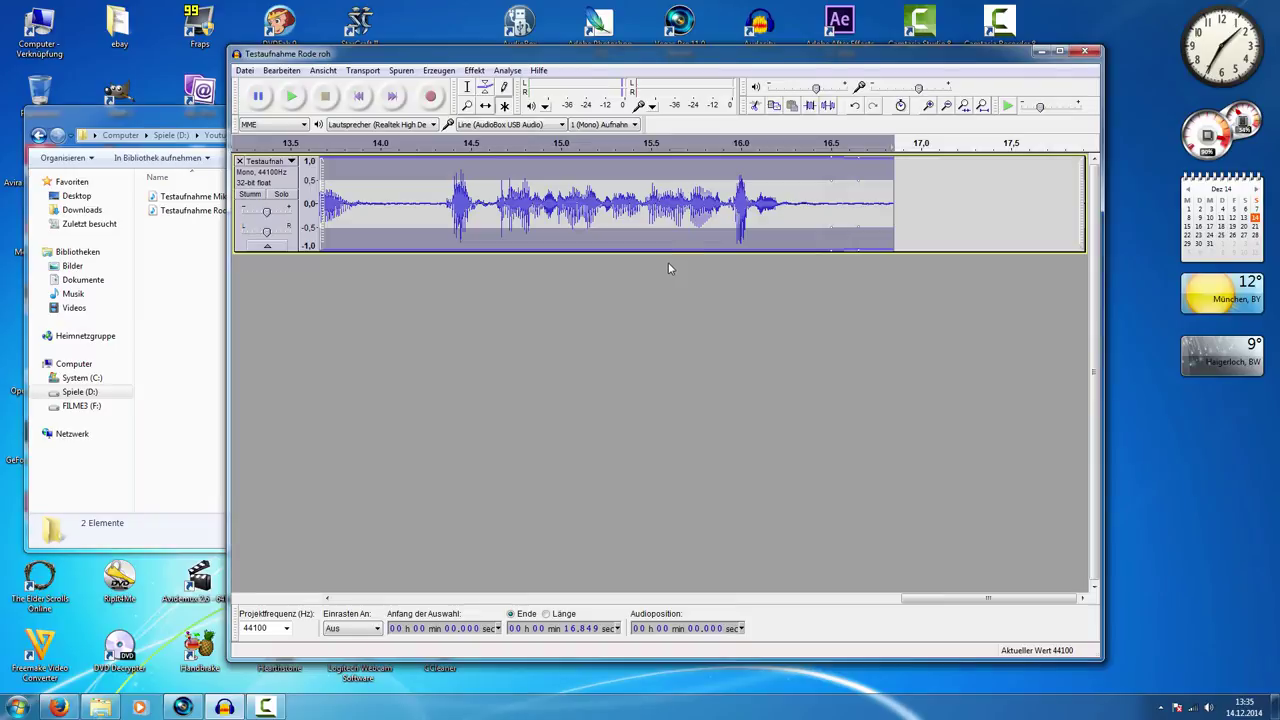
click(474, 70)
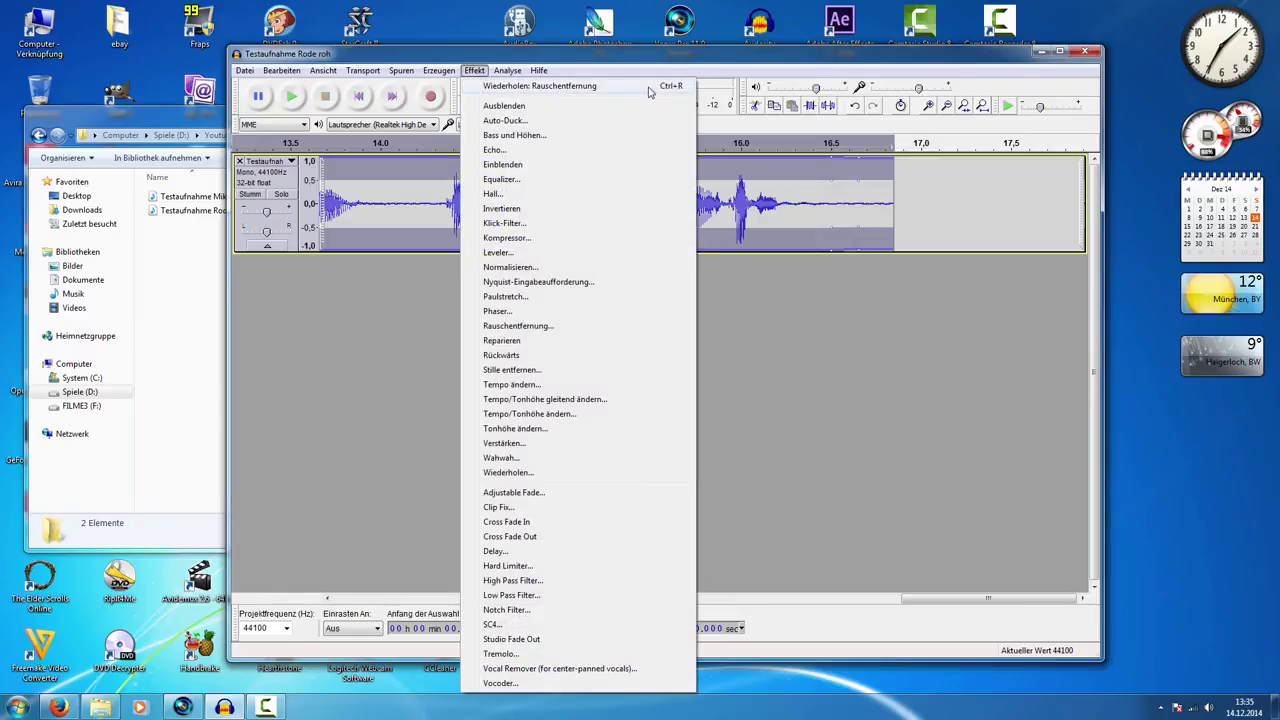
click(543, 86)
Step: Play the silent end from about 16.32 s to check the noise removal, and inspect the whole waveform
click(800, 207)
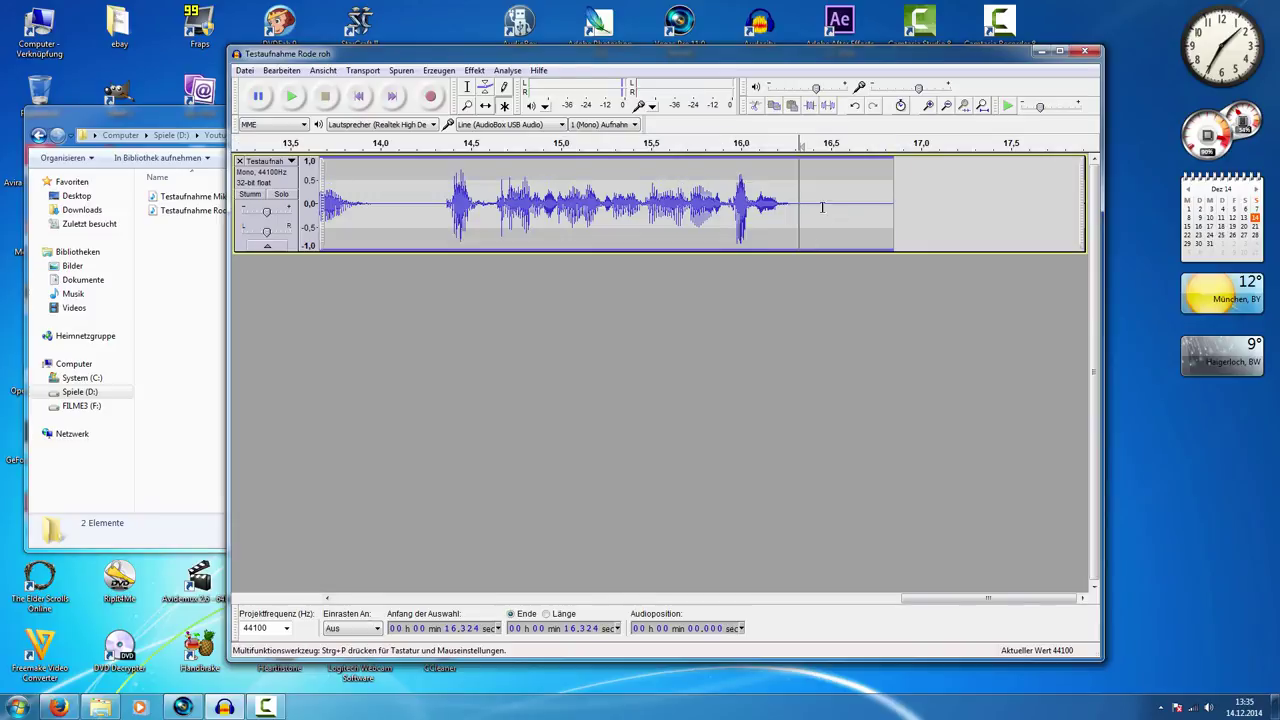
click(291, 96)
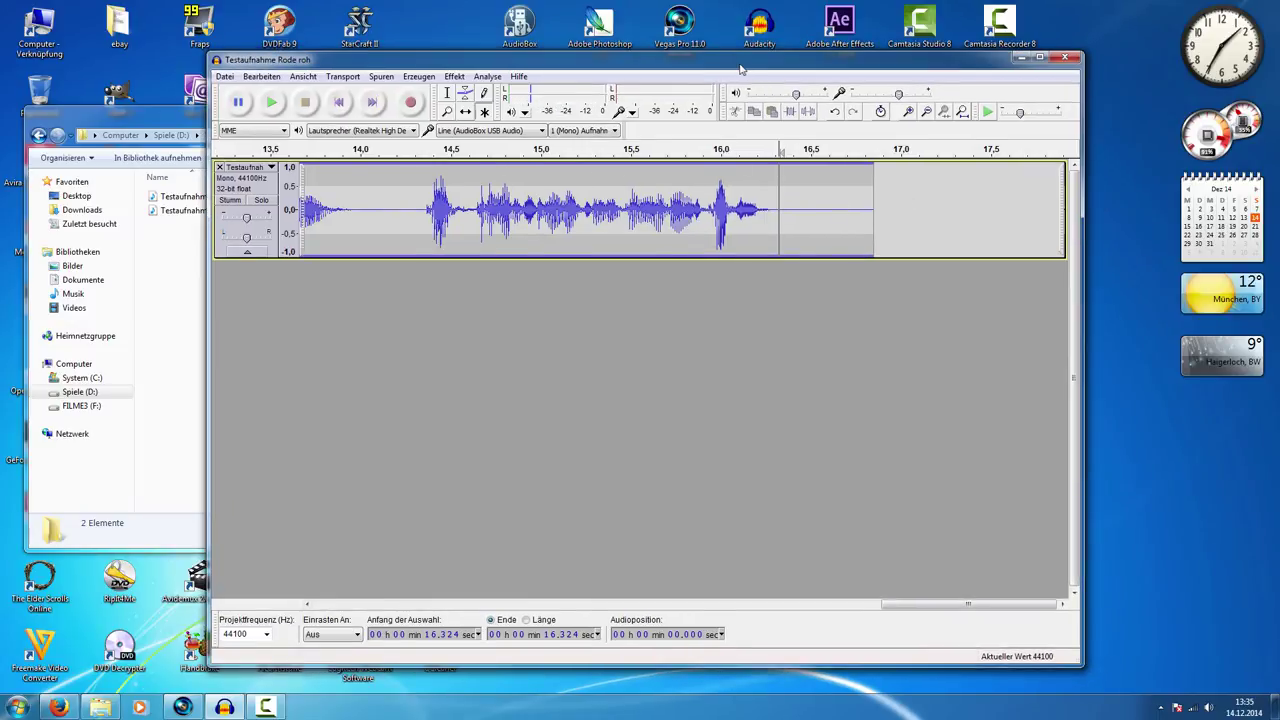
drag(740, 66, 747, 68)
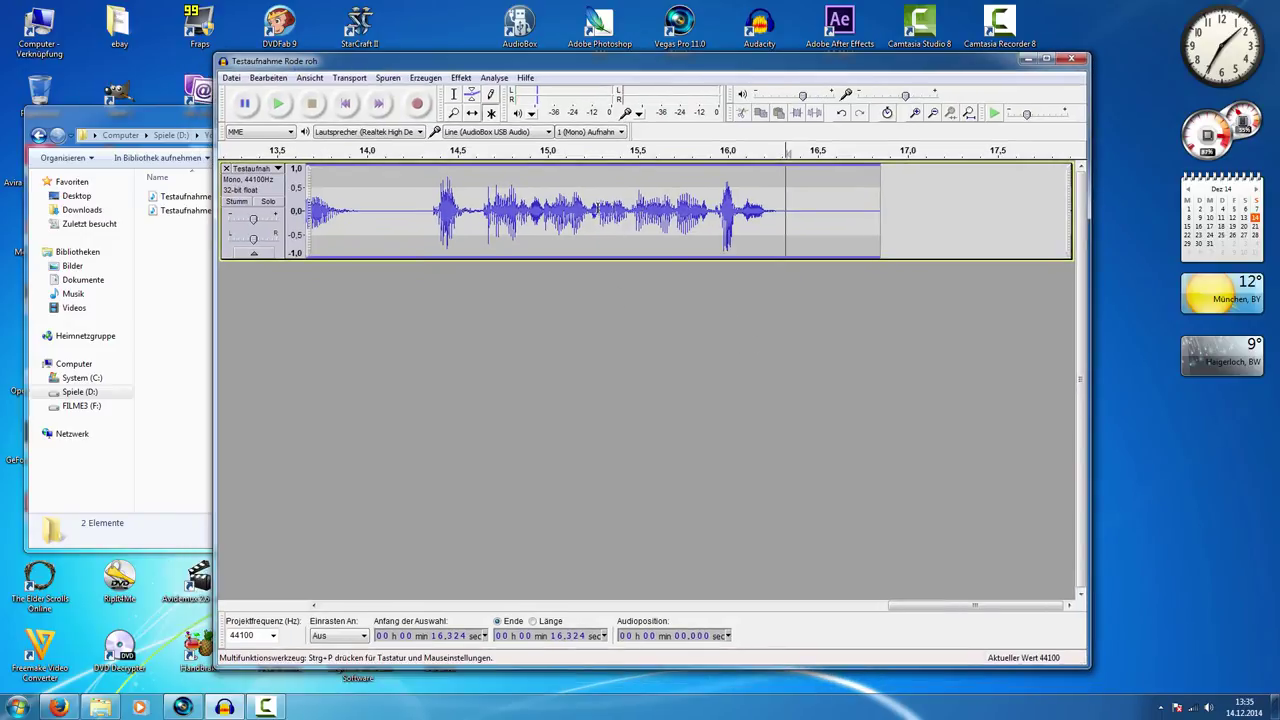
scroll(627, 207, down, 2)
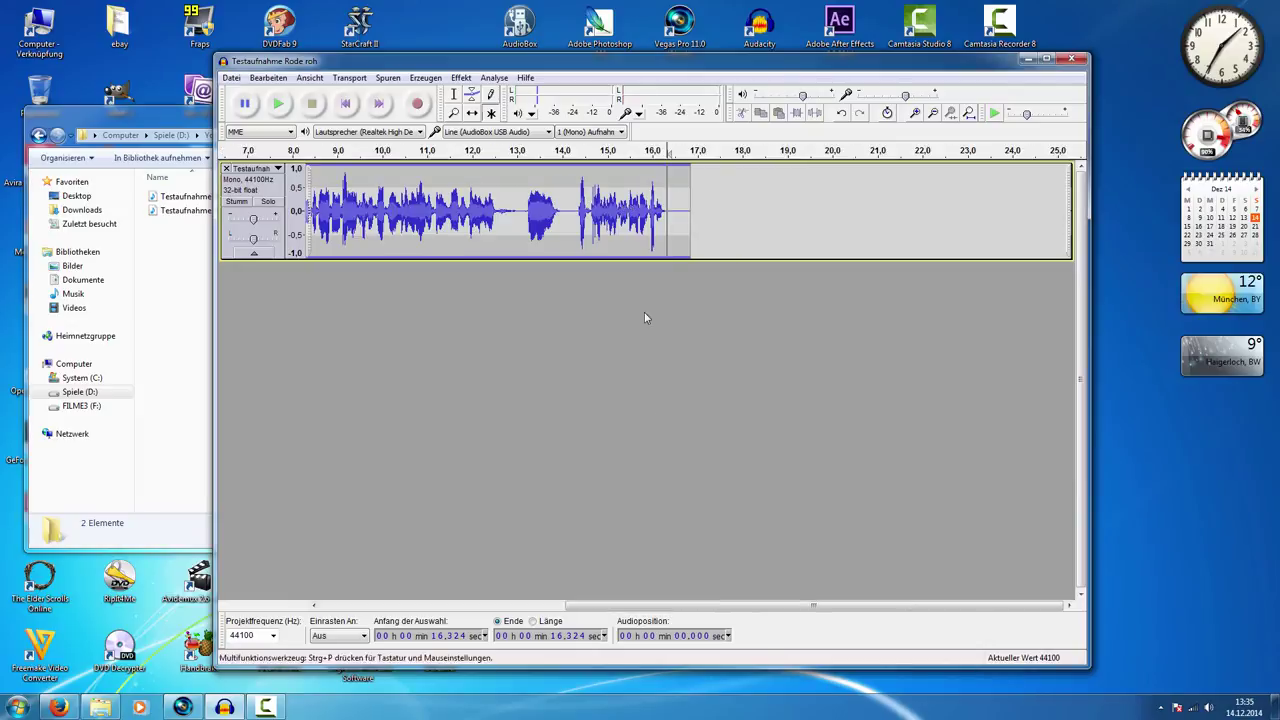
drag(835, 608, 590, 608)
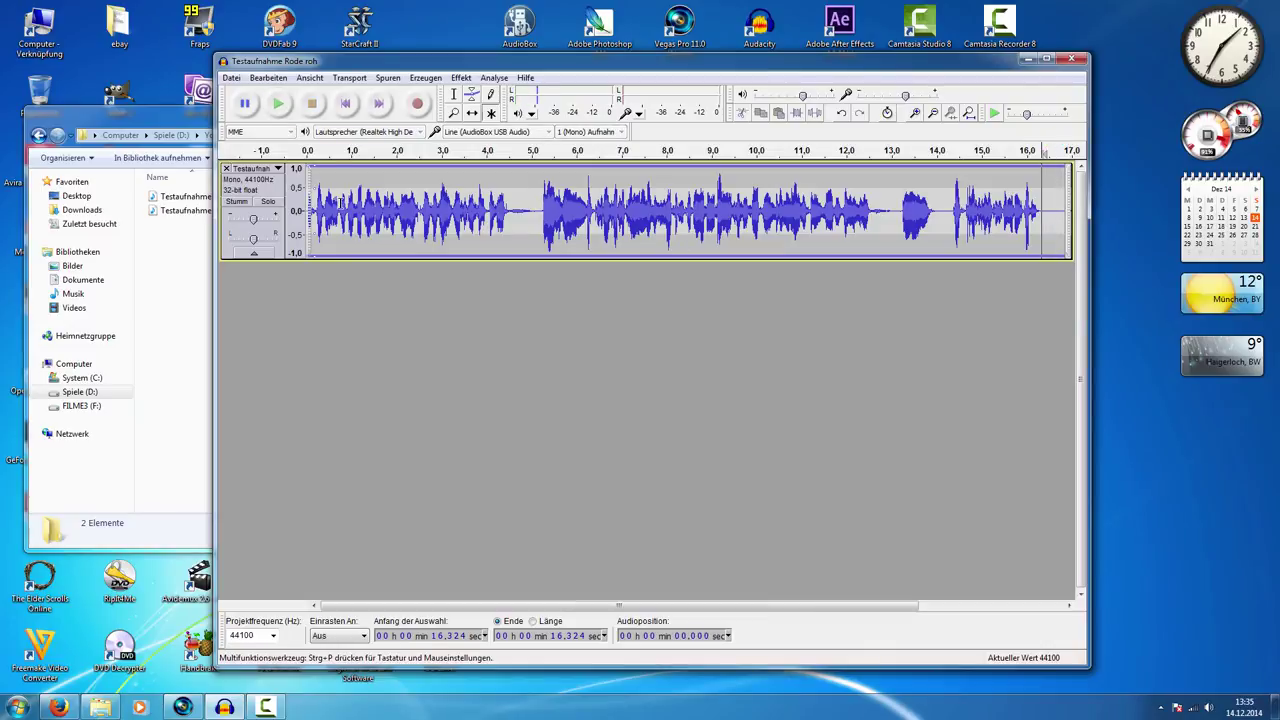
Step: Play the processed track from about 0.62 s to check the overall sound, and stop playback
click(335, 210)
click(278, 103)
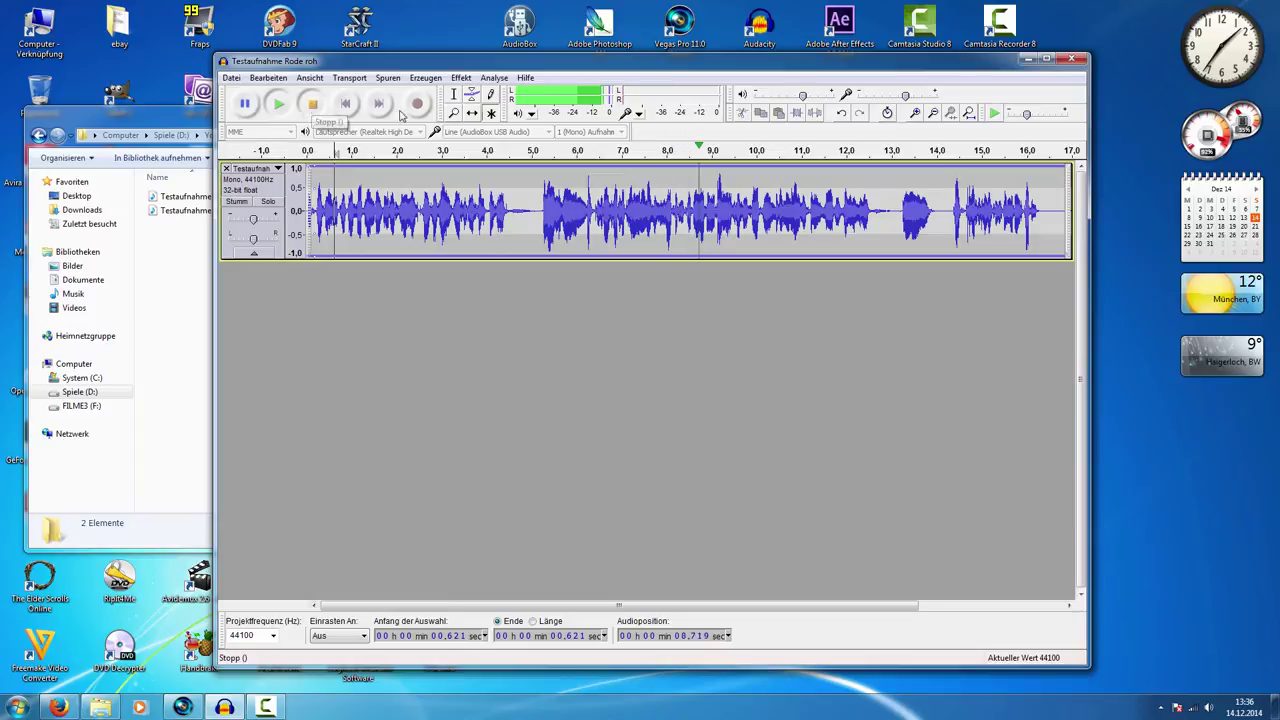
key(space)
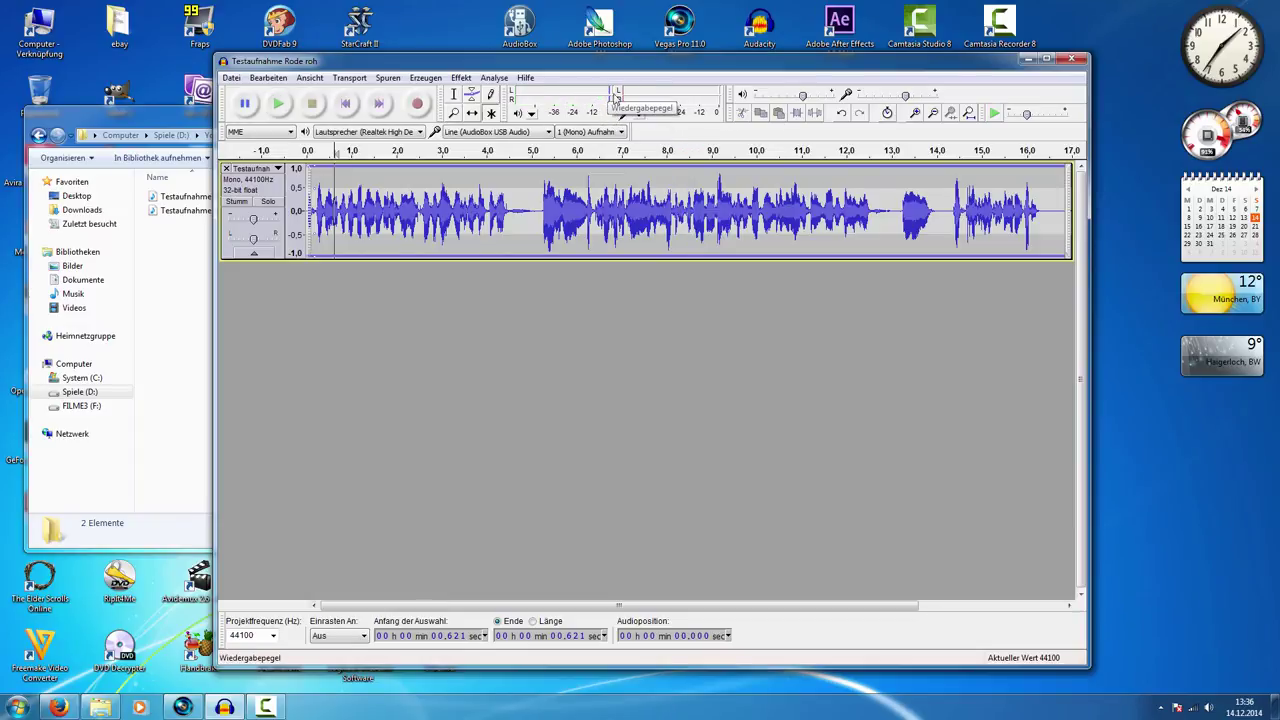
drag(744, 70, 719, 64)
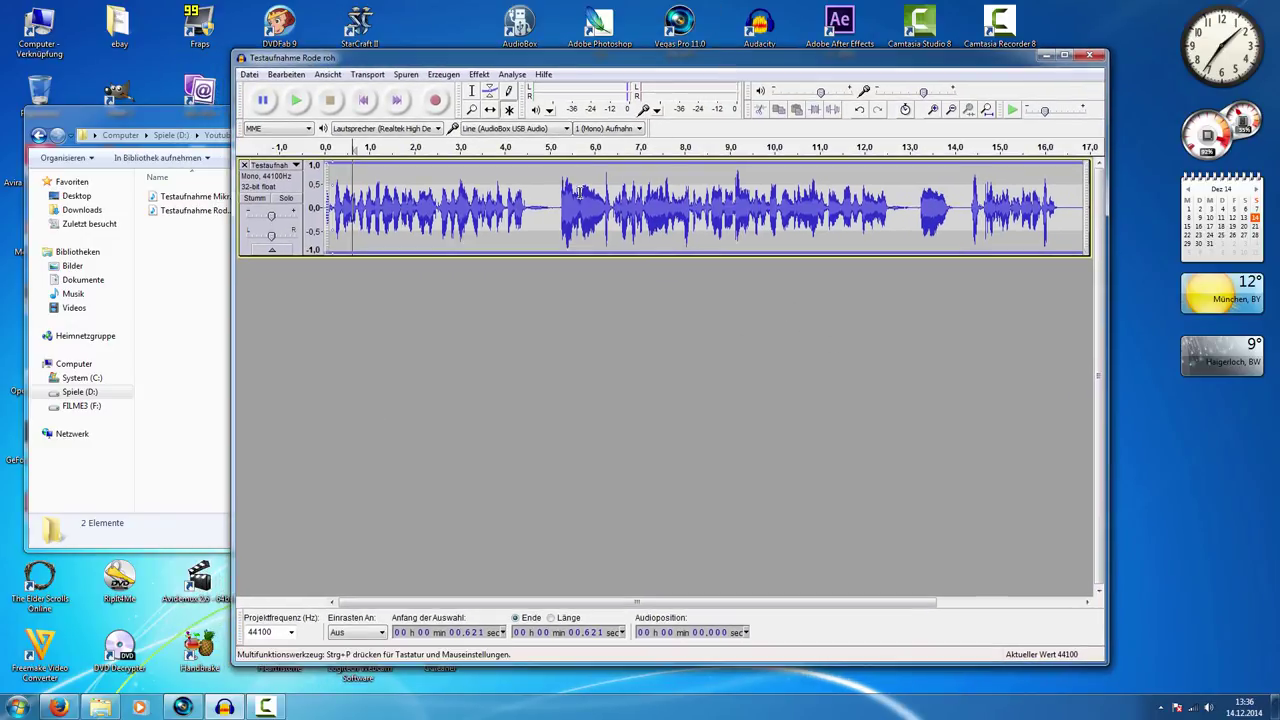
drag(554, 206, 1052, 210)
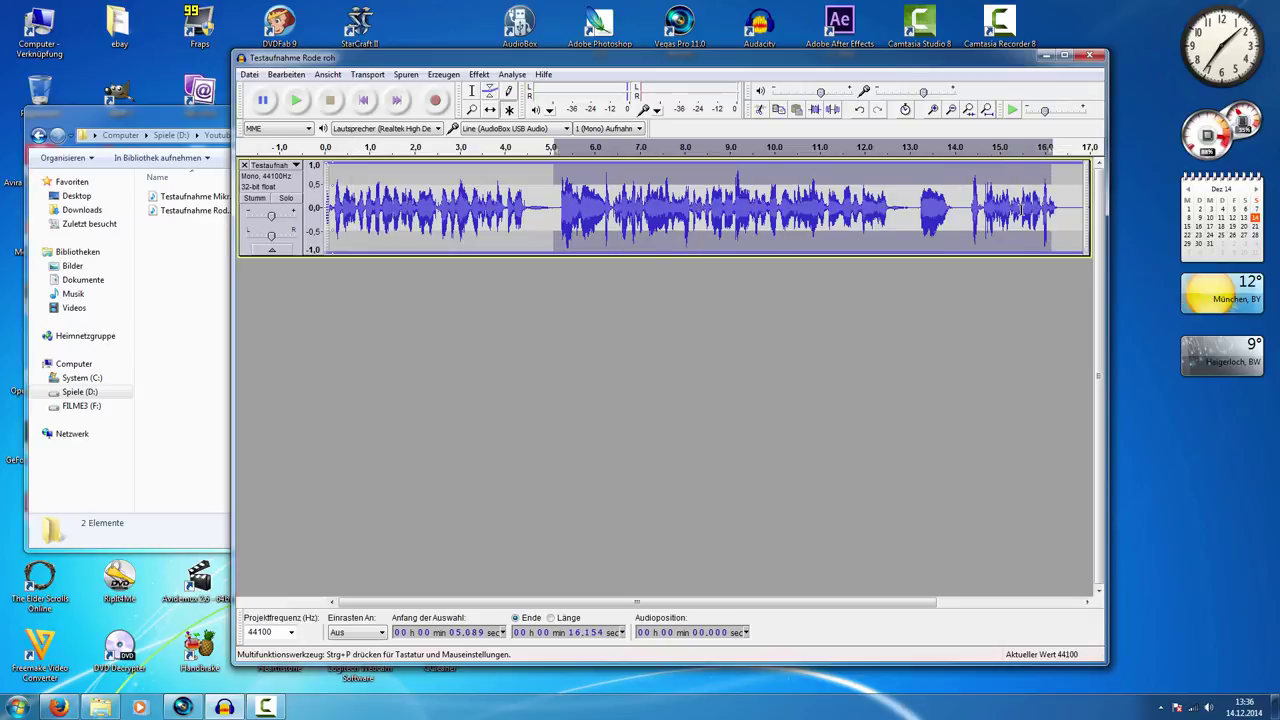
click(653, 200)
click(477, 200)
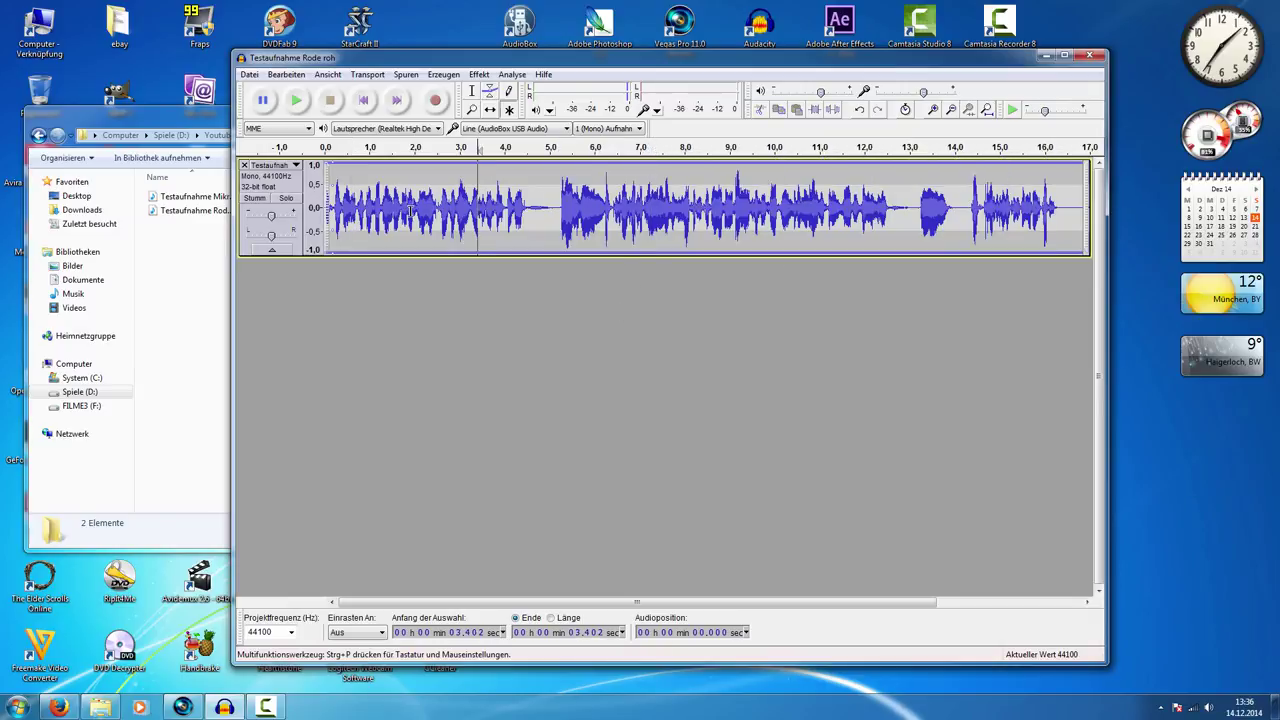
click(411, 210)
drag(816, 63, 802, 60)
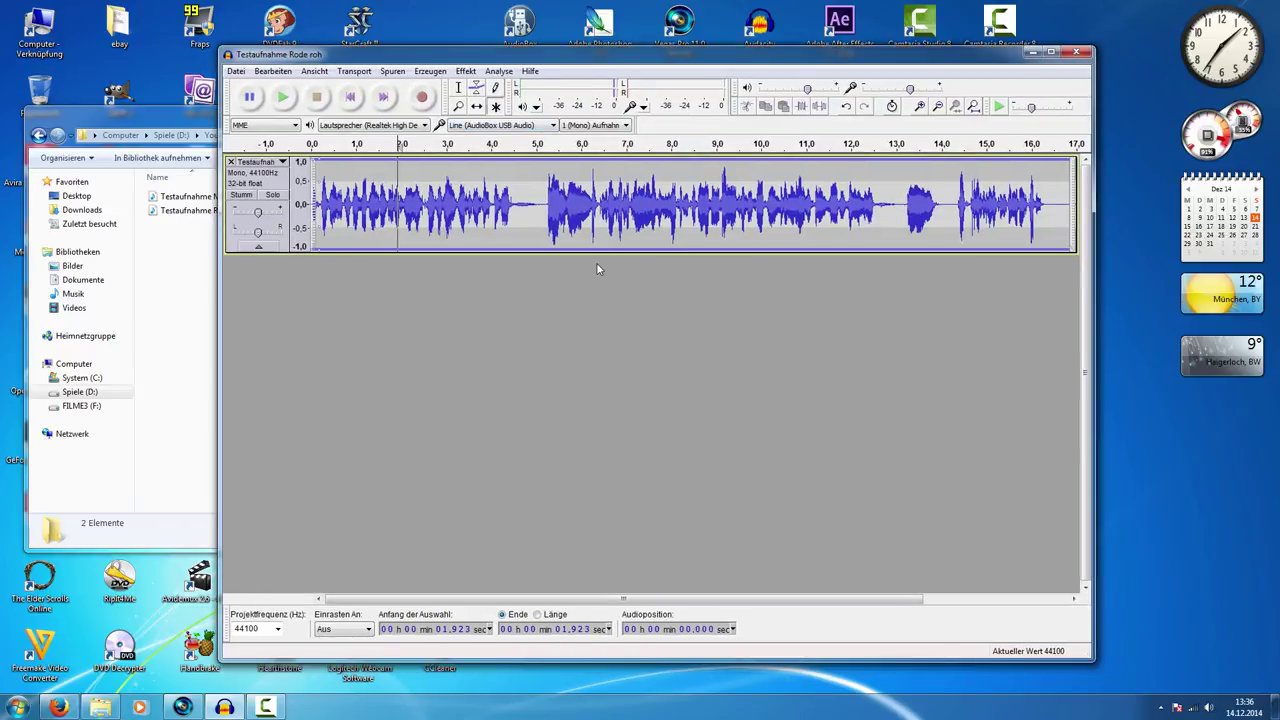
drag(631, 61, 631, 58)
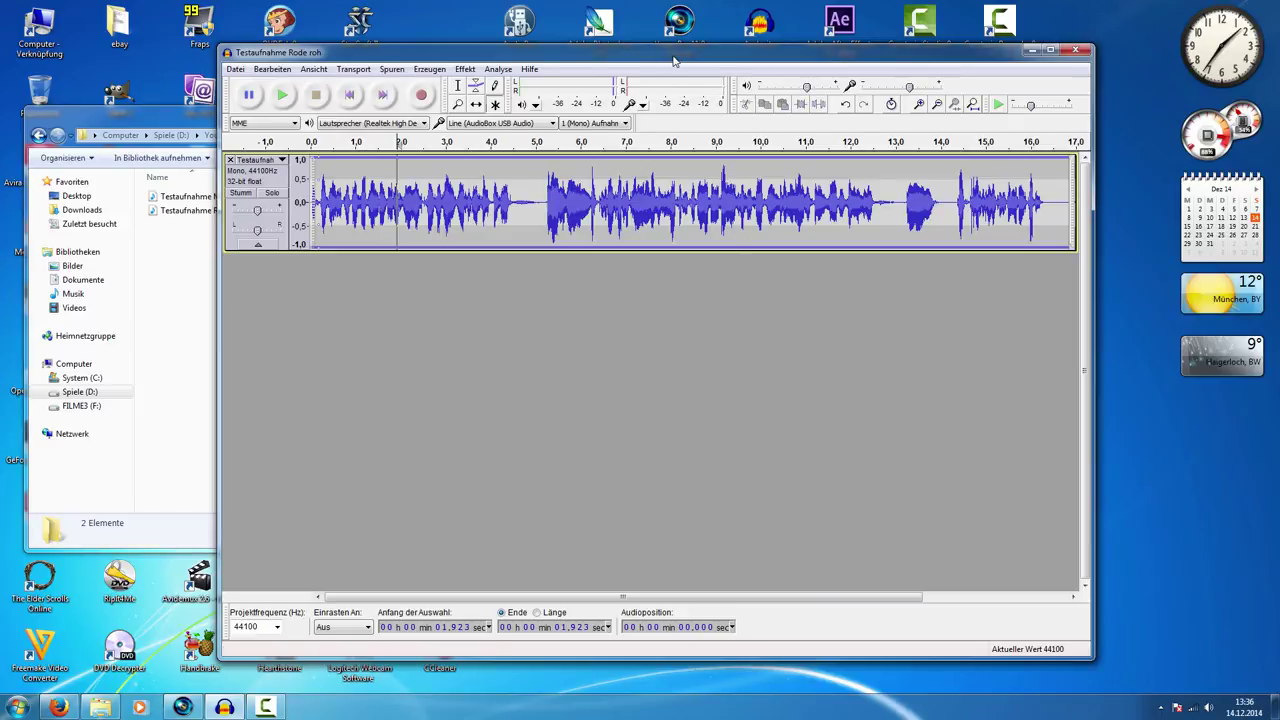
mouse_move(673, 61)
mouse_down()
mouse_move(639, 61)
mouse_move(666, 60)
mouse_up()
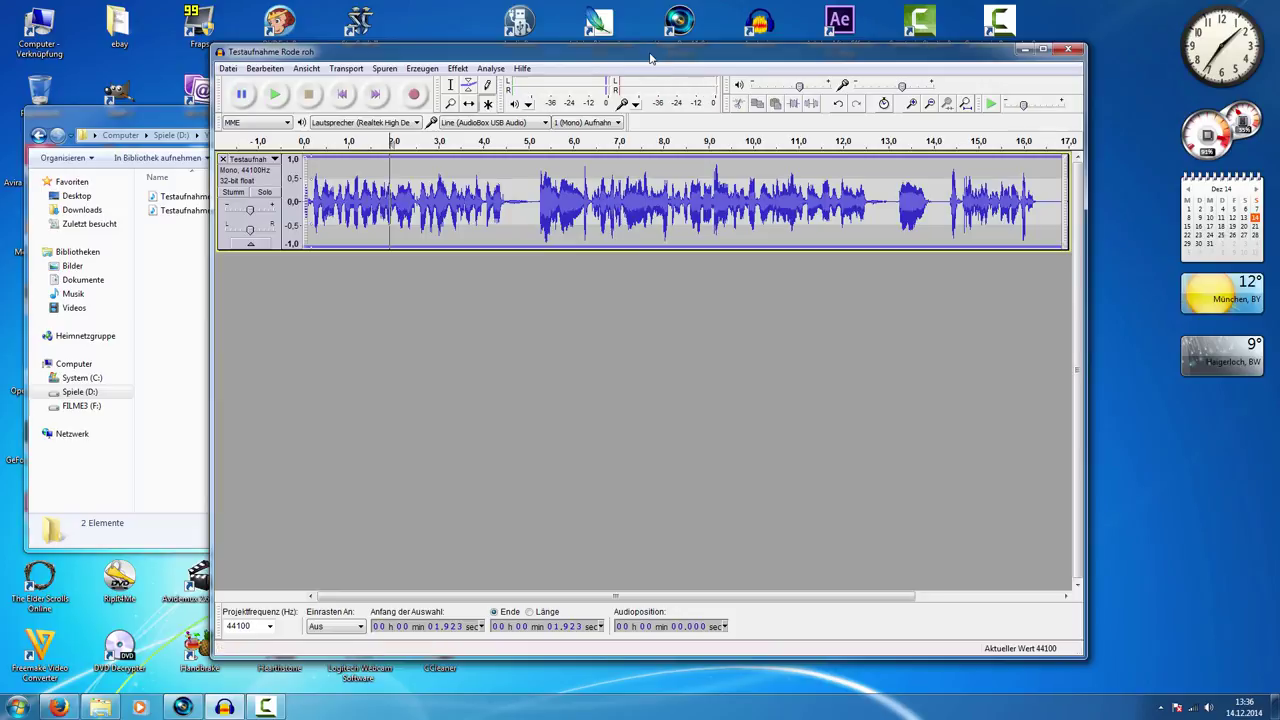
drag(651, 51, 707, 51)
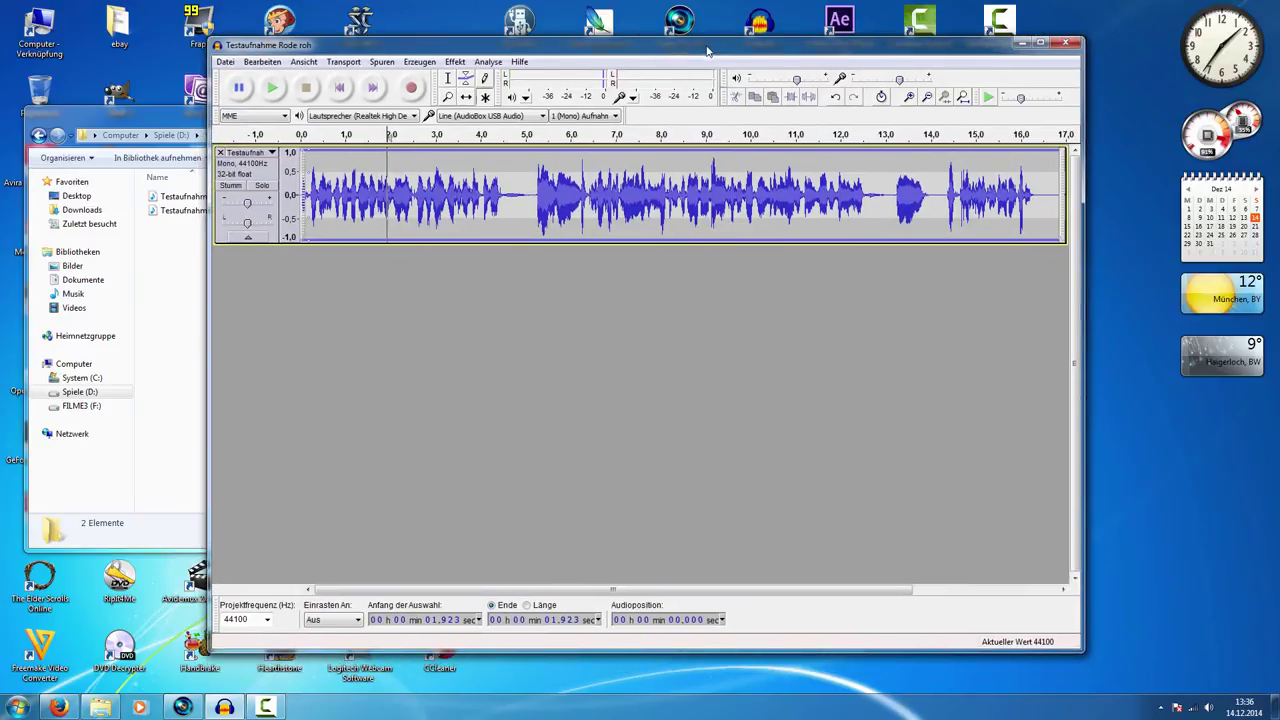